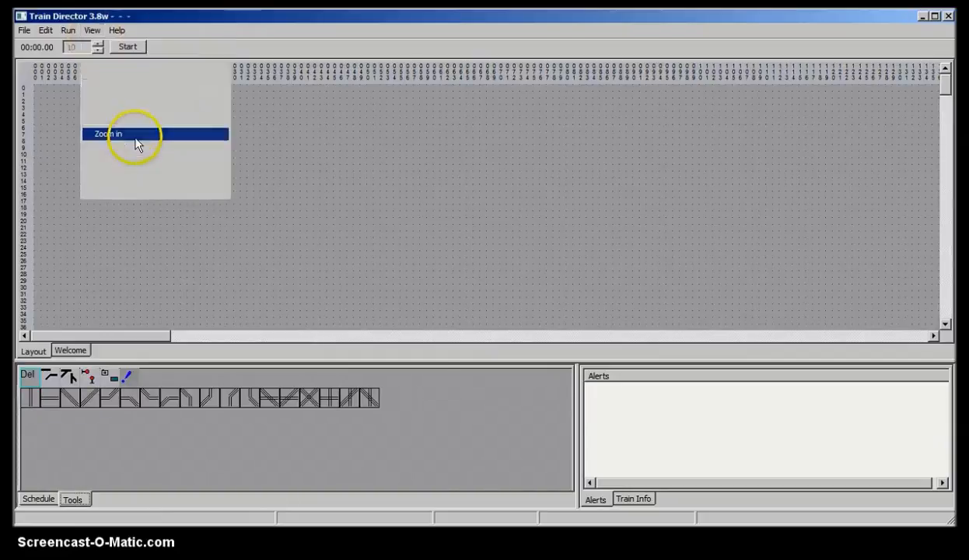
Step: Draw two parallel horizontal tracks on rows 7 and 9, from column 6 to about column 26
left_click(51, 400)
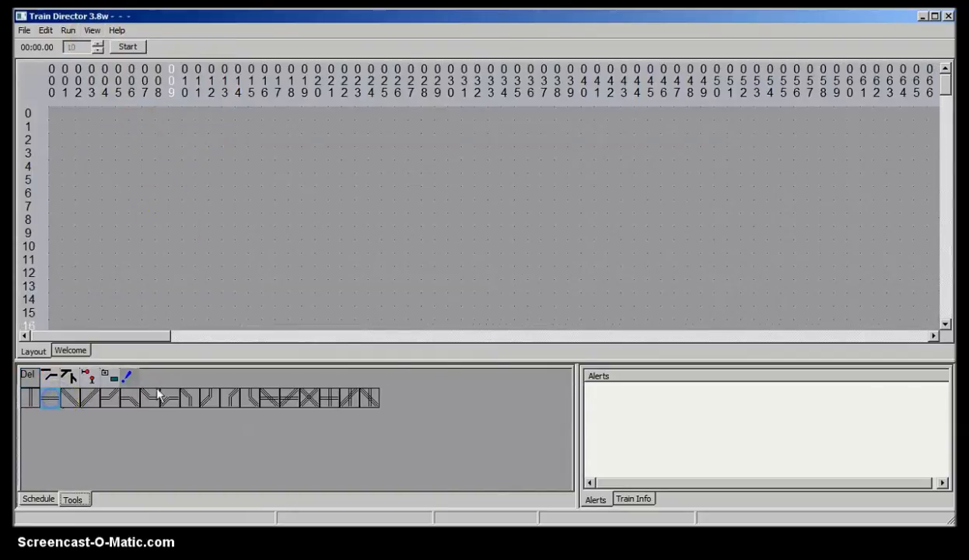
left_click_drag(137, 209, 388, 208)
left_click_drag(132, 231, 244, 237)
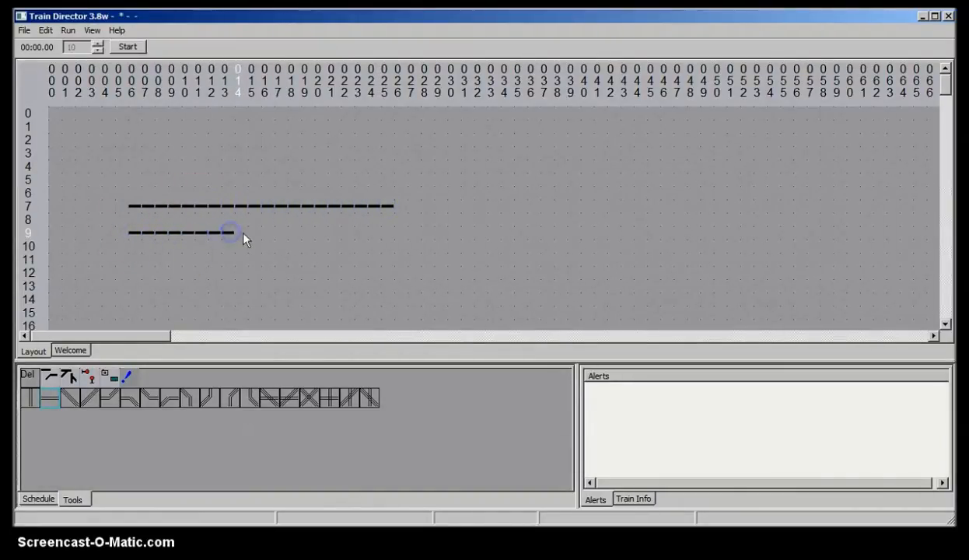
left_click_drag(332, 232, 378, 234)
Step: Place signals beside the left ends of both tracks, one above row 7 and one below row 9
left_click(92, 374)
left_click(60, 402)
left_click(148, 199)
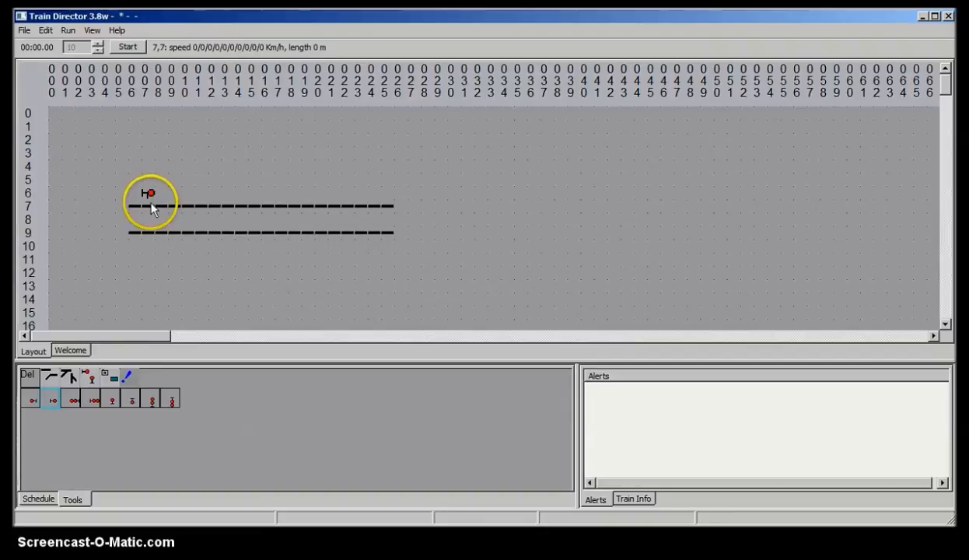
left_click(149, 247)
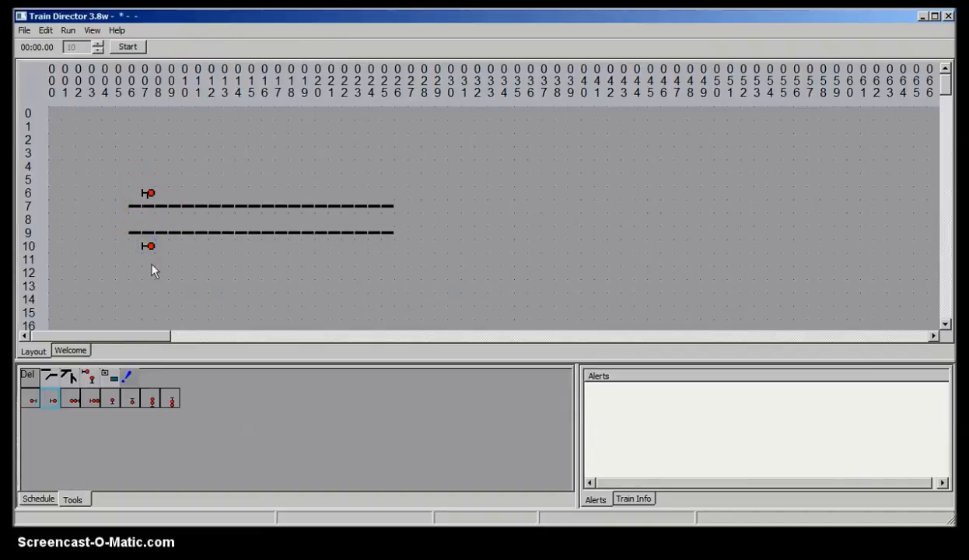
Step: Build a crossover near columns 9 to 11: a switch on each track joined by a diagonal track piece
left_click(68, 375)
left_click(67, 400)
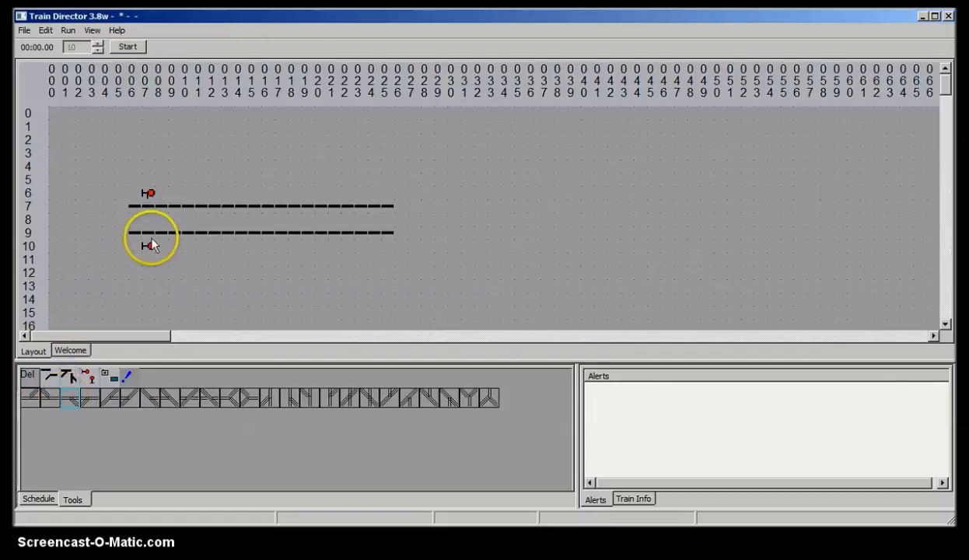
left_click(175, 206)
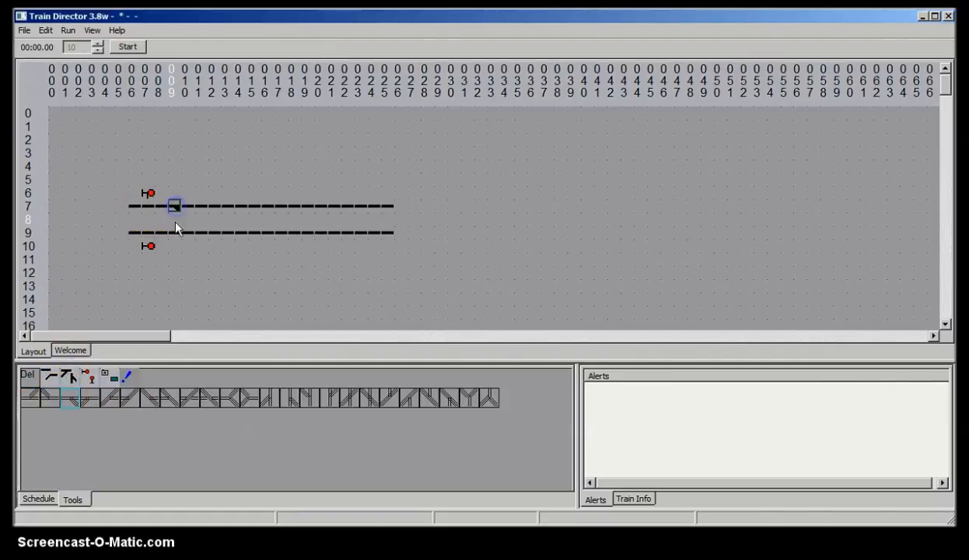
left_click(52, 377)
left_click(90, 396)
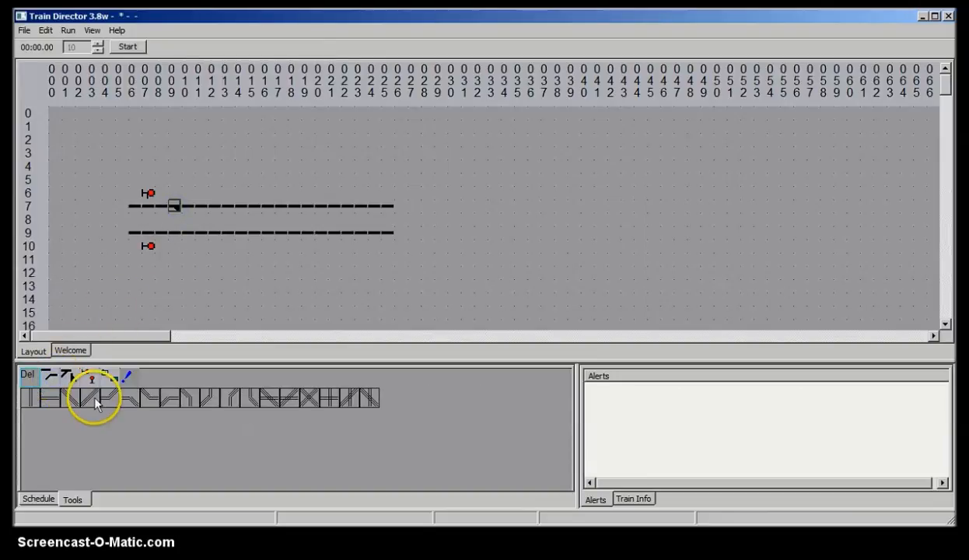
left_click(129, 338)
left_click(70, 398)
left_click(186, 222)
left_click(67, 376)
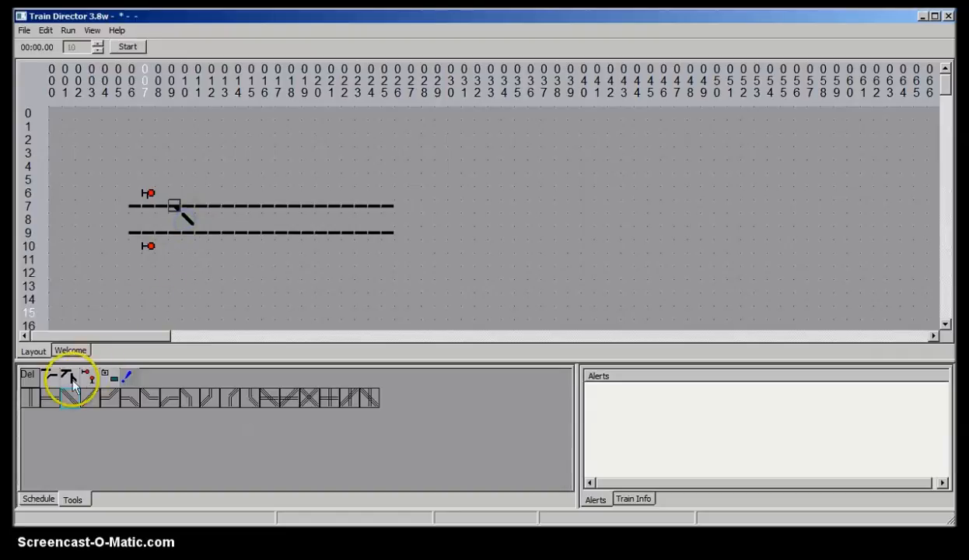
left_click(49, 397)
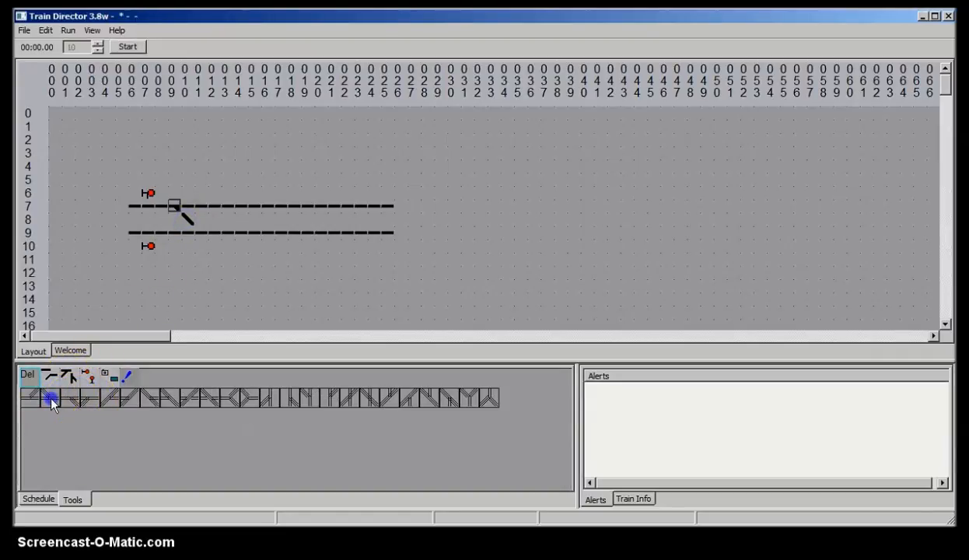
left_click(200, 234)
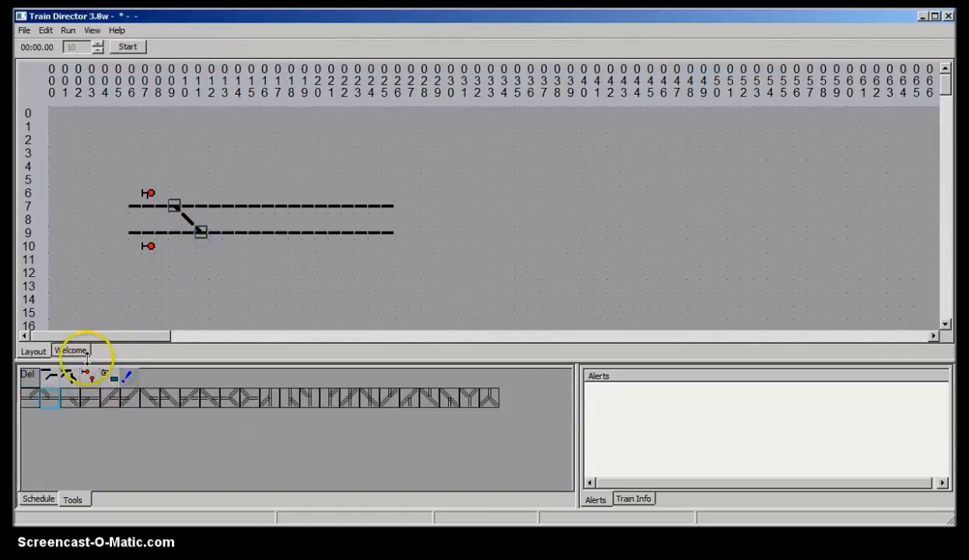
Step: Place additional signals above and below the tracks to the right of the first crossover
left_click(90, 377)
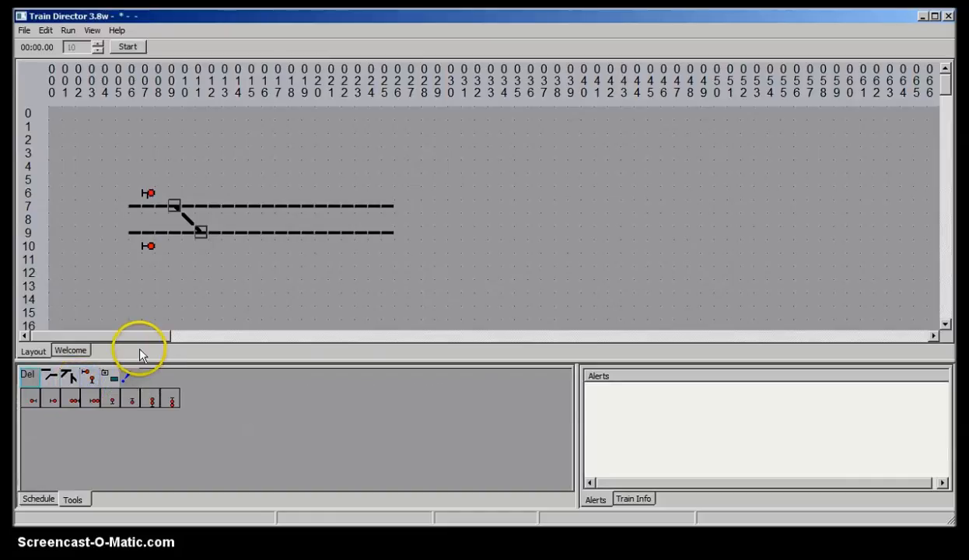
left_click(229, 248)
left_click(34, 399)
left_click(225, 246)
left_click(54, 400)
left_click(227, 196)
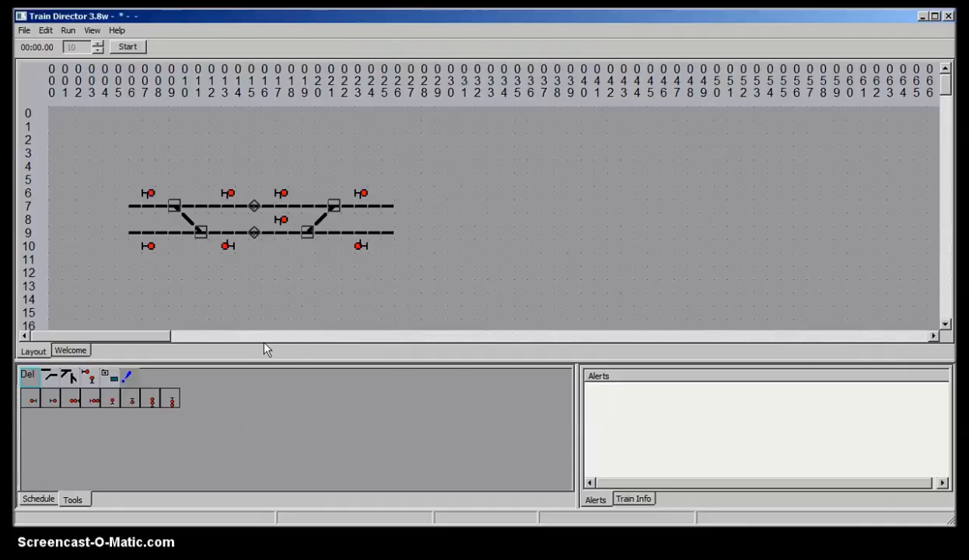
Step: With the Link tool, link the left crossover's switch to the switches of the right crossover
left_click(125, 378)
left_click(33, 401)
left_click(173, 205)
left_click(303, 233)
left_click(333, 205)
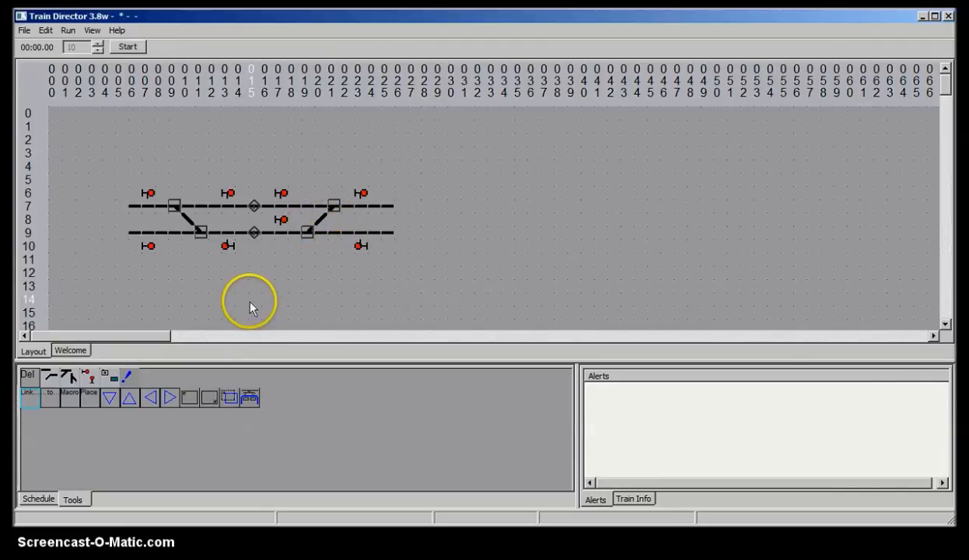
Step: Leave edit mode and throw the crossover switches to test how they are linked
left_click(45, 31)
left_click(48, 43)
left_click(172, 208)
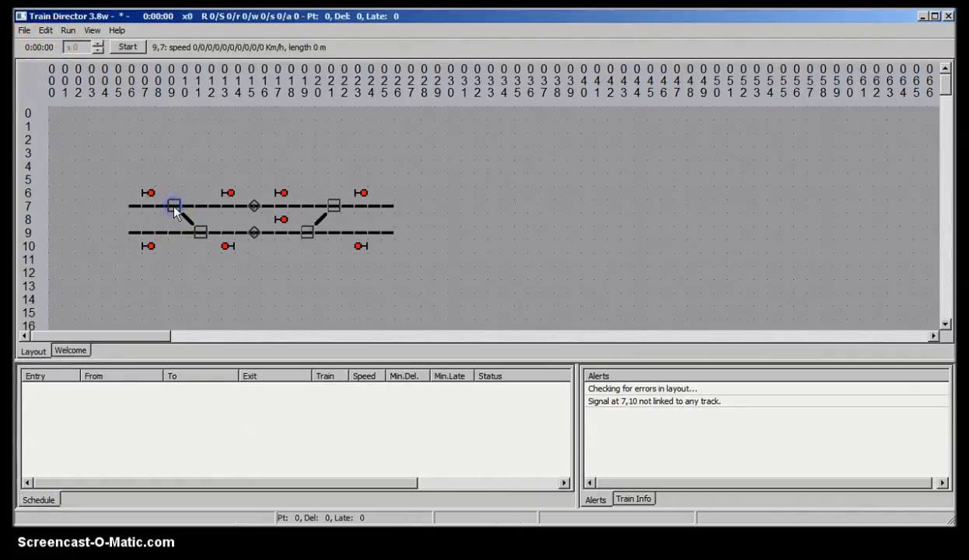
left_click(309, 237)
left_click(321, 207)
left_click(312, 231)
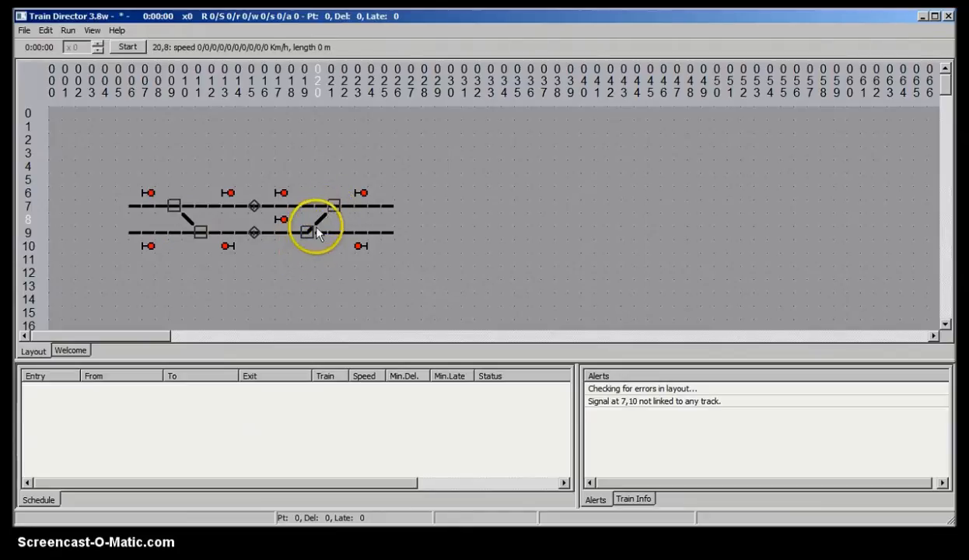
Step: Return to edit mode and link the right crossover's upper and lower switches with the Link tool
left_click(46, 30)
left_click(55, 46)
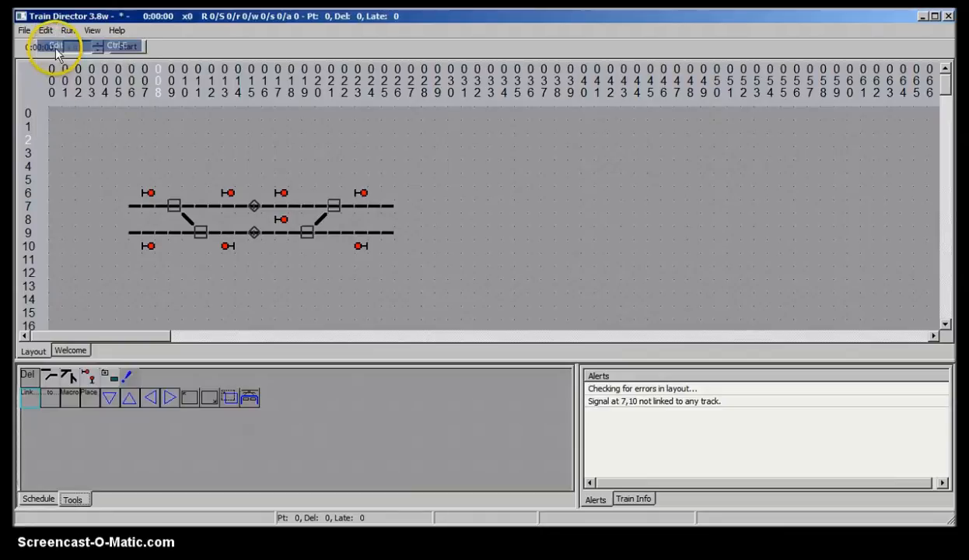
left_click(31, 399)
left_click(334, 207)
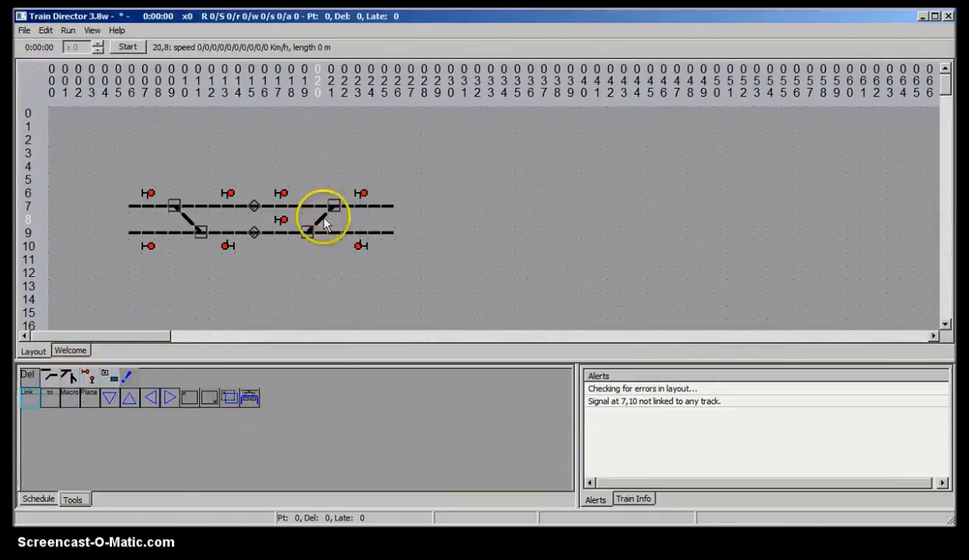
left_click(306, 232)
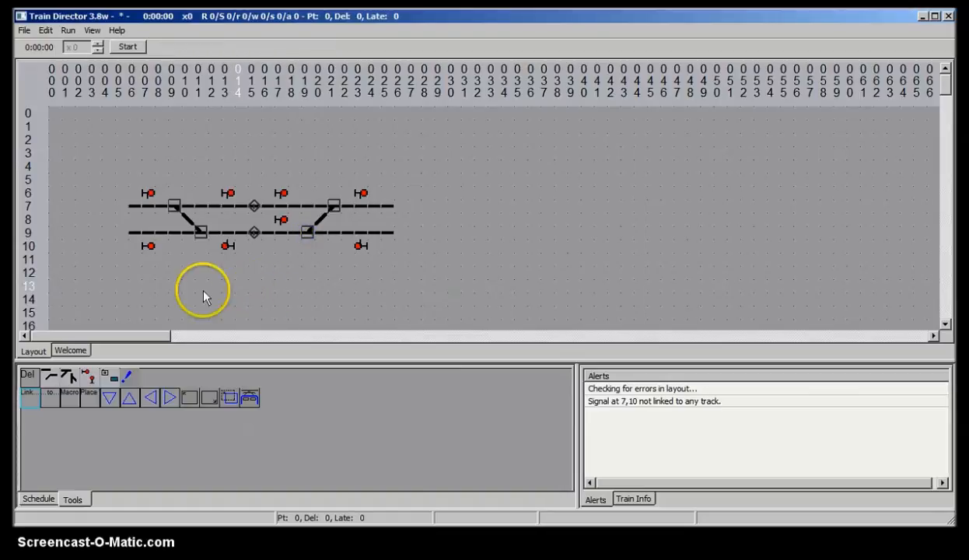
Step: Try to link the signal below the lower track's left end to its track
left_click(149, 247)
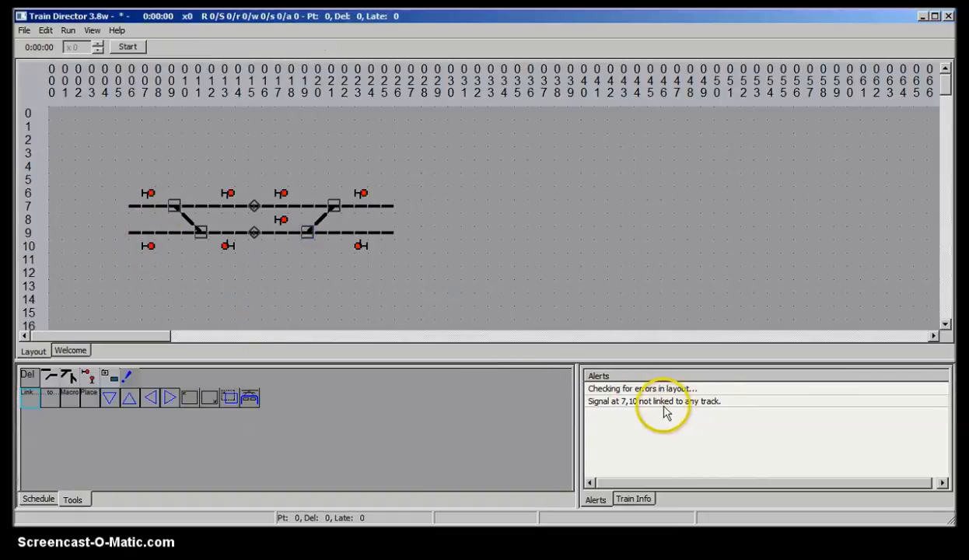
left_click(147, 245)
left_click(155, 282)
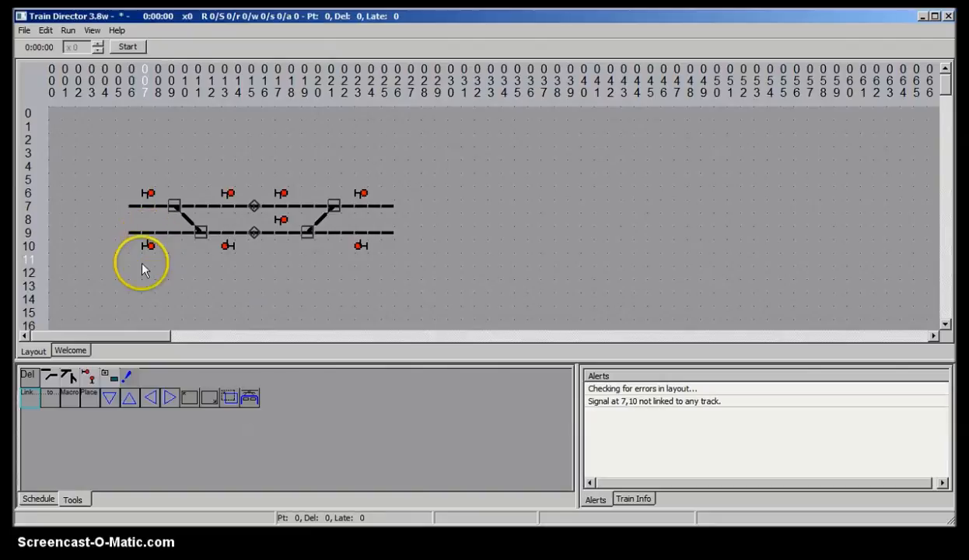
Step: Open the program preferences and close them with OK, keeping Automatically link signals enabled
left_click(45, 30)
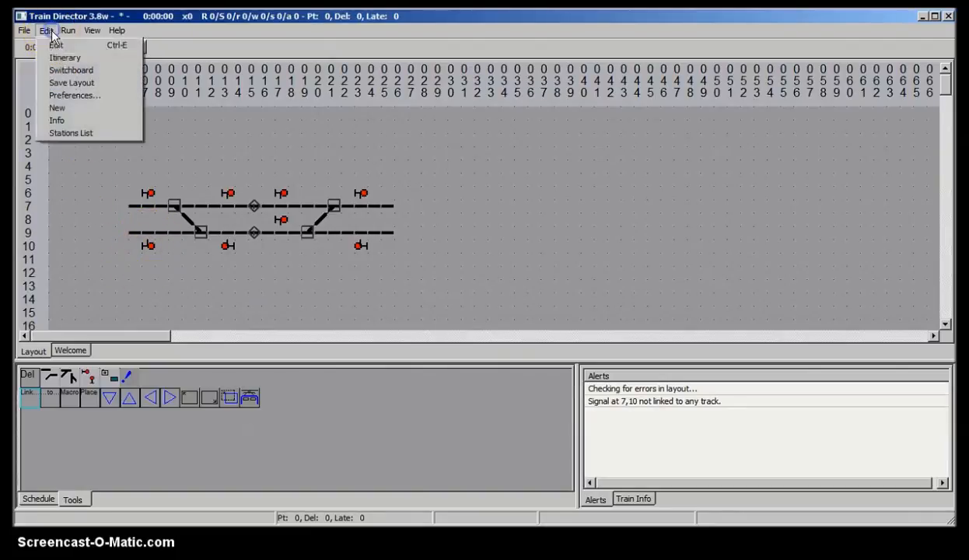
left_click(69, 95)
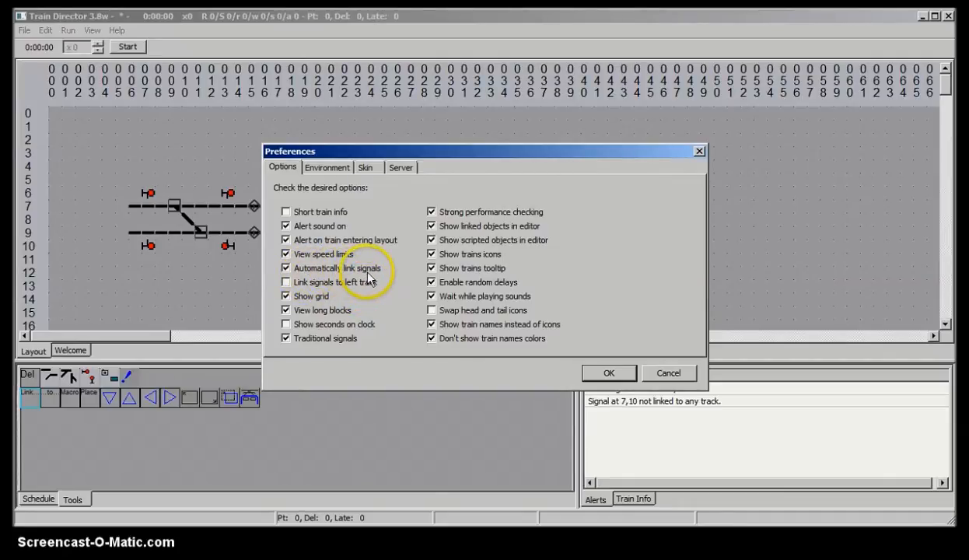
left_click(608, 373)
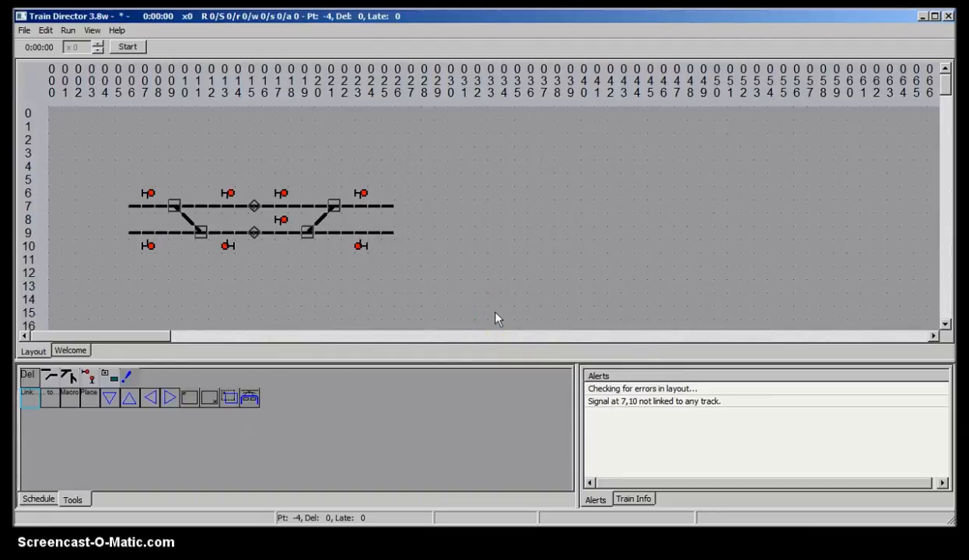
Step: Select the whole layout and move it to the top-left corner of the grid
left_click(189, 397)
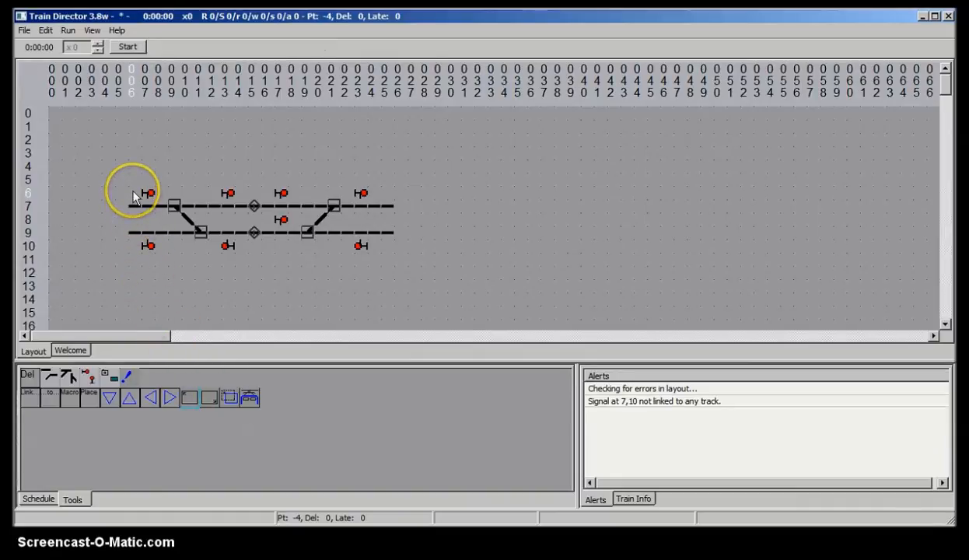
left_click_drag(133, 194, 412, 271)
left_click(54, 117)
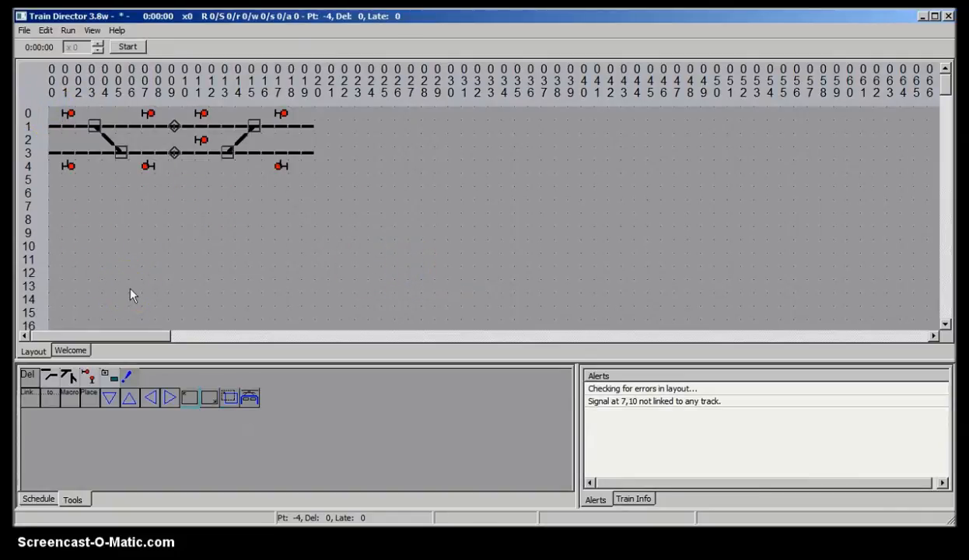
Step: Save the layout as 2TracksX in the Tutorials folder
left_click(47, 31)
left_click(62, 83)
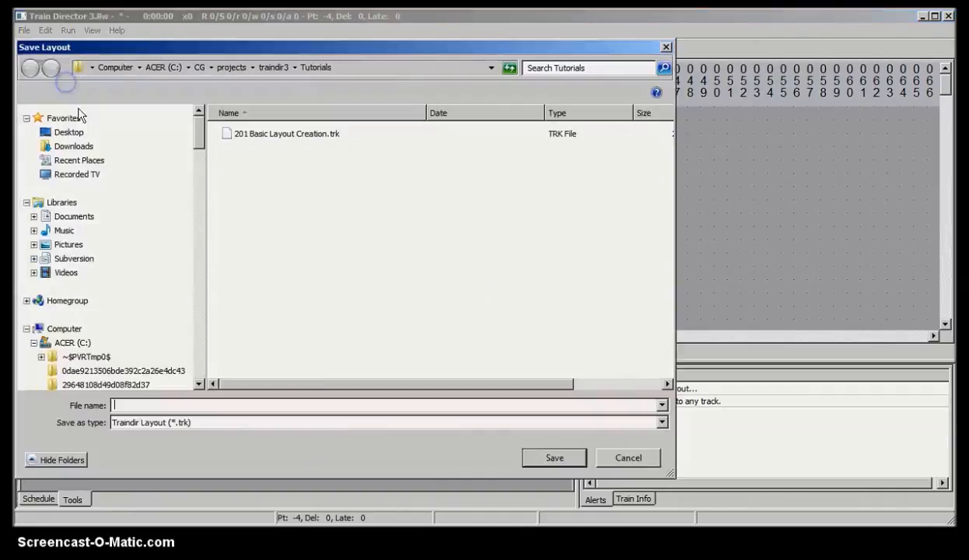
left_click(221, 405)
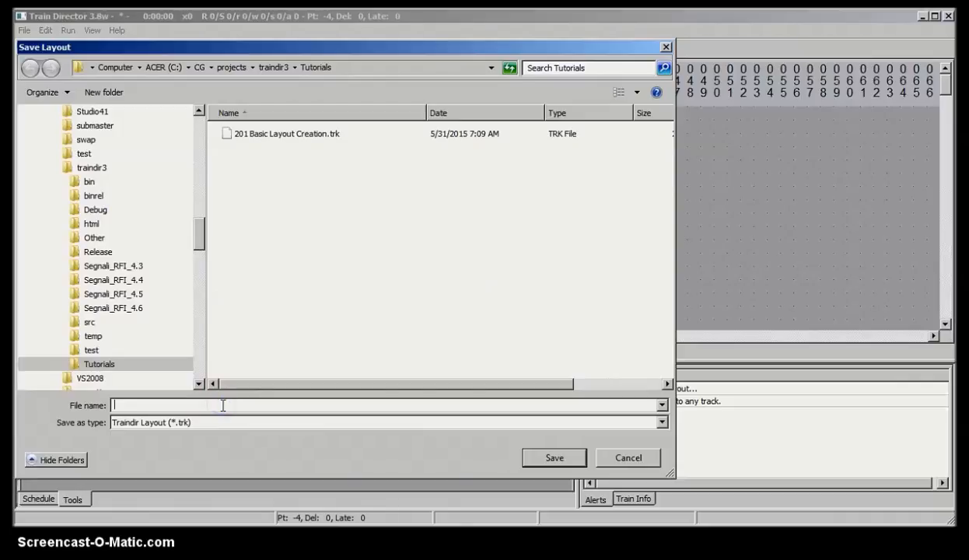
type("2")
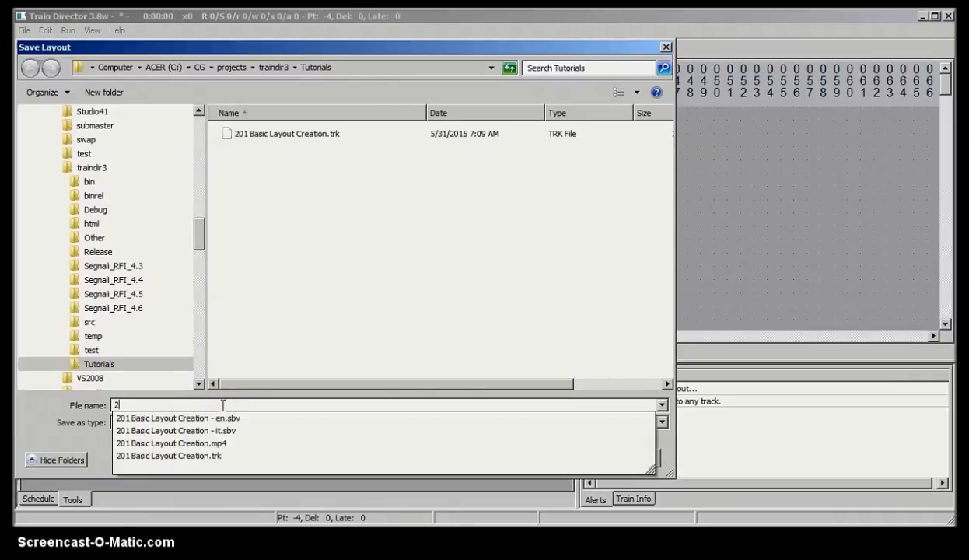
type("TracksX")
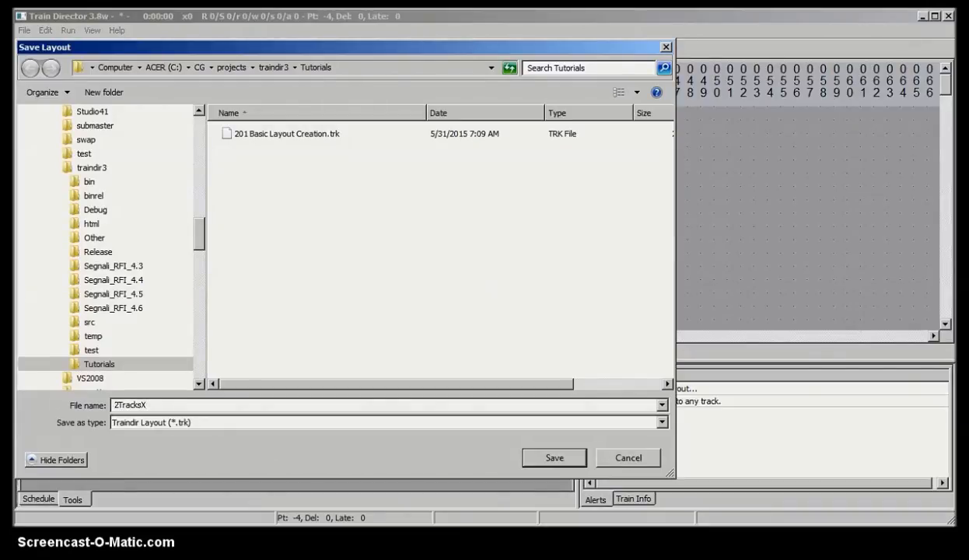
left_click(557, 456)
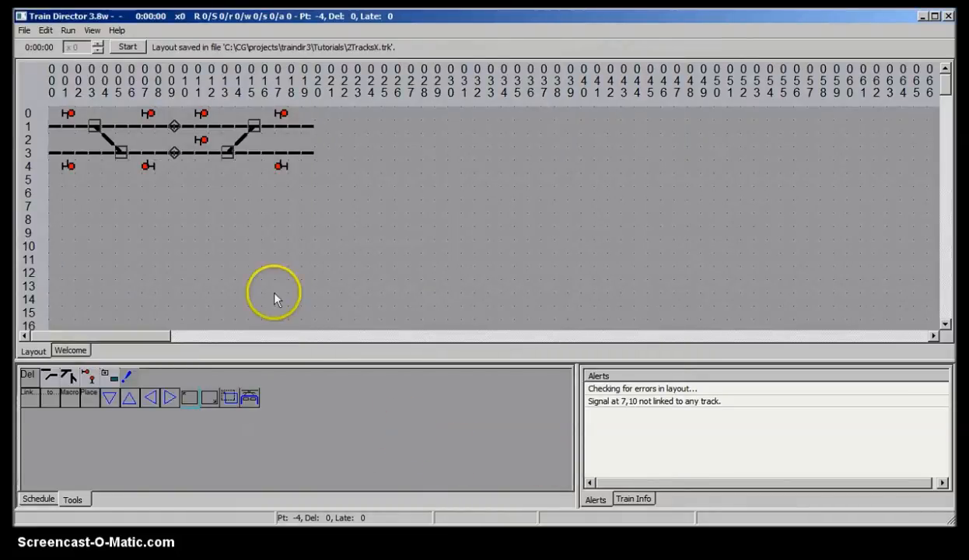
Step: Start a new, empty layout, confirming deletion of the current one
left_click(46, 30)
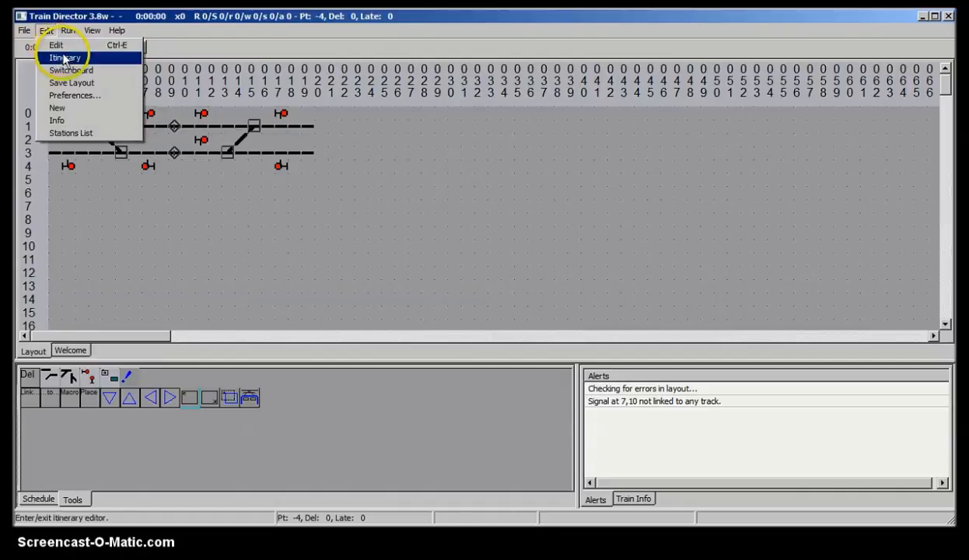
left_click(85, 108)
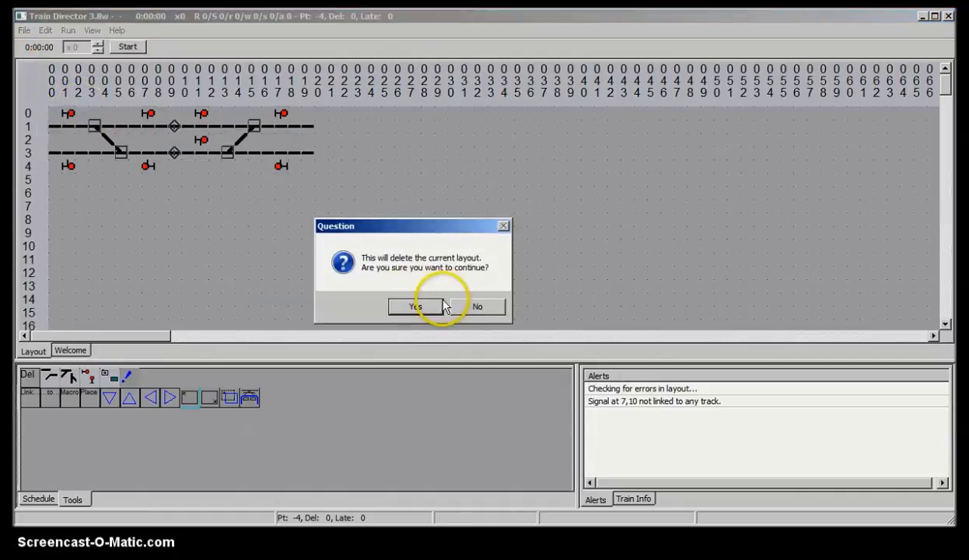
left_click(430, 309)
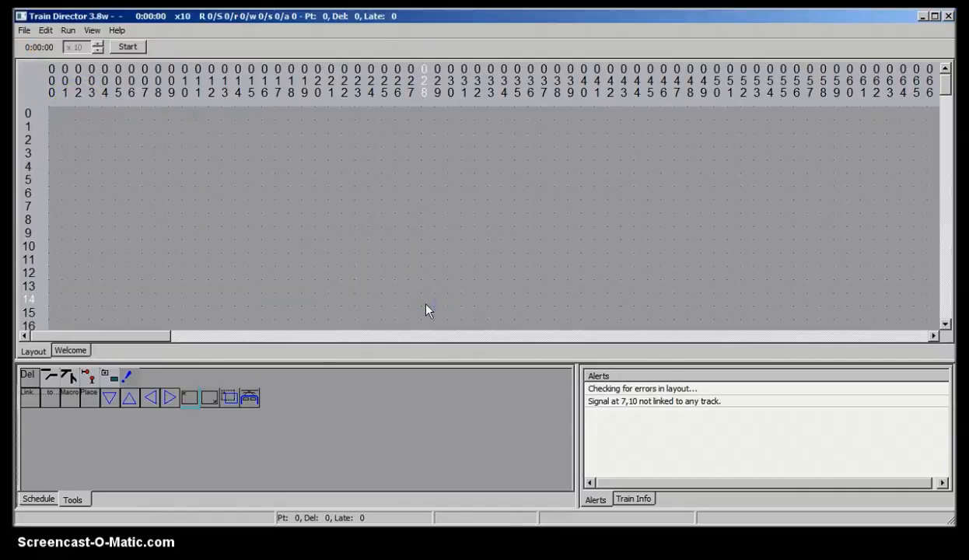
Step: Load the 2TracksX layout file from the Tutorials folder as a macro for placement
left_click(70, 394)
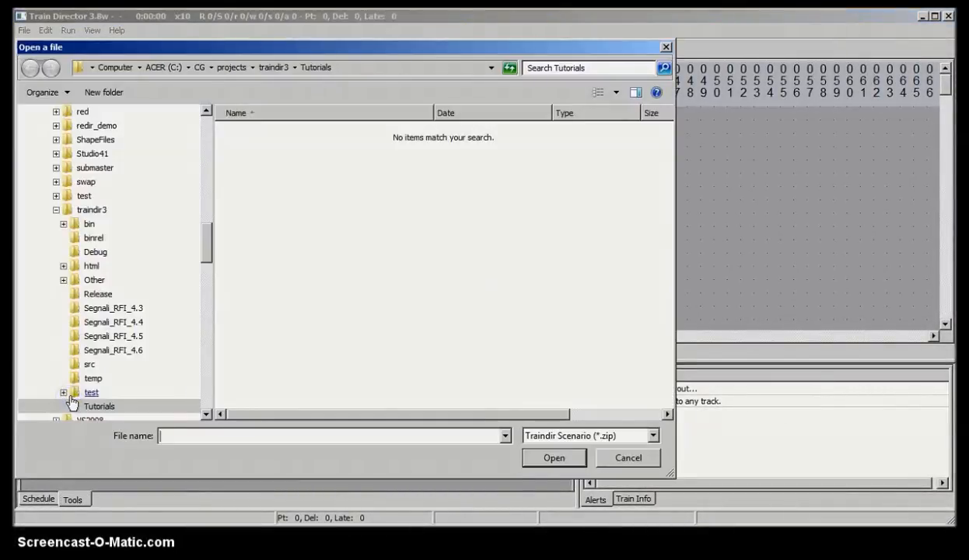
left_click(554, 434)
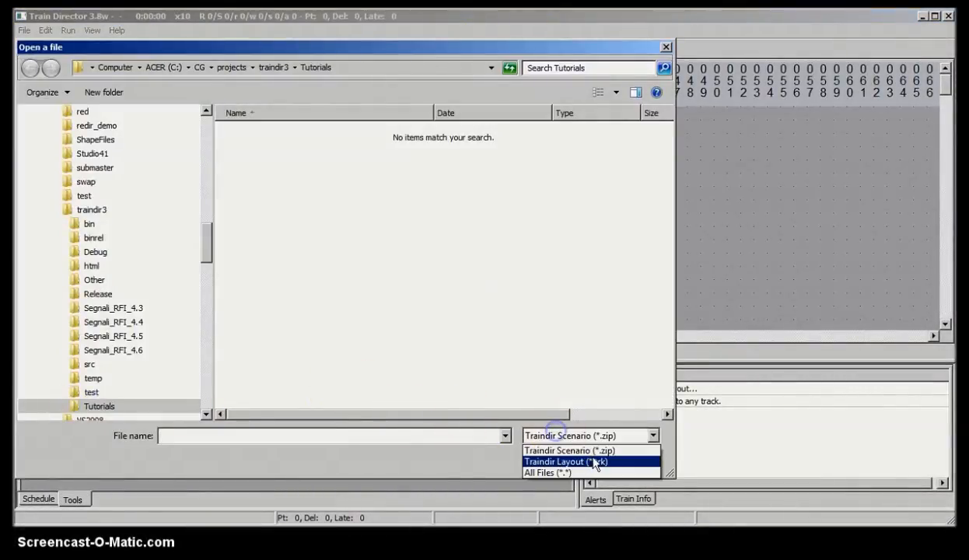
left_click(592, 461)
double_click(254, 139)
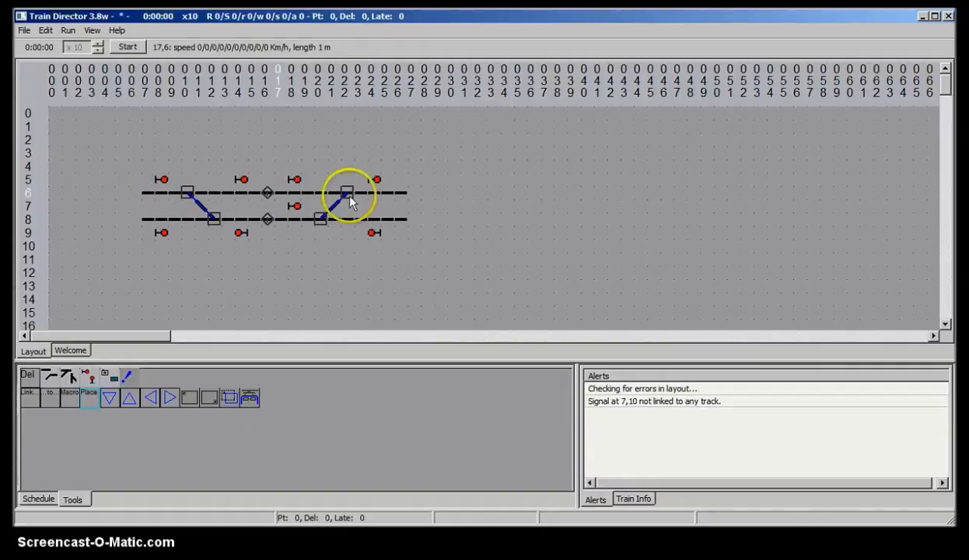
Step: Place two more copies of the 2TracksX macro end to end along the upper tracks at rows 6 and 8
left_click(417, 184)
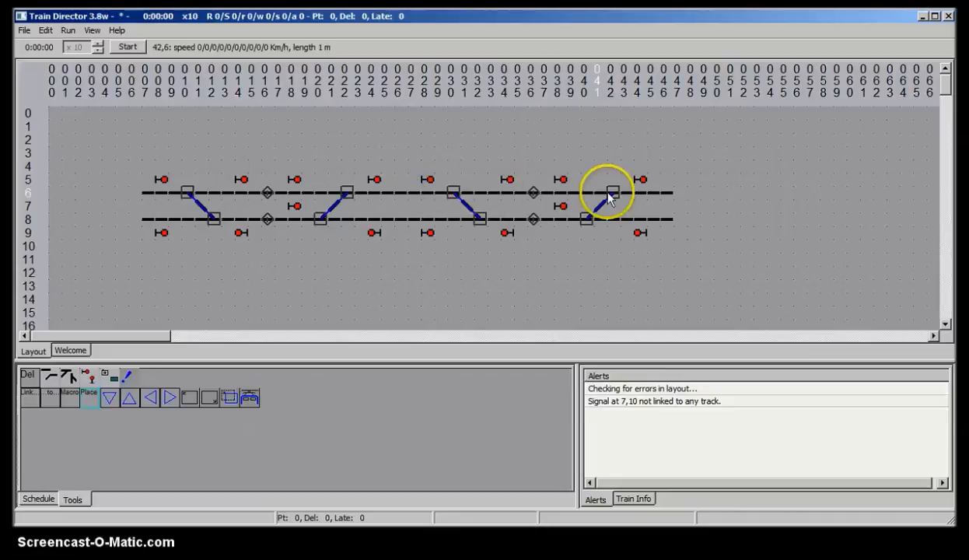
left_click(681, 182)
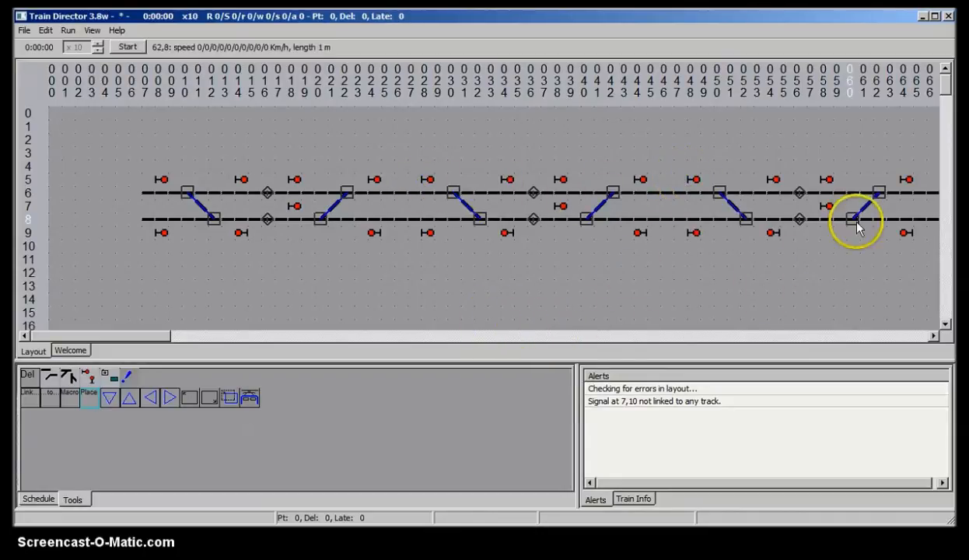
Step: Enlarge the layout area and place two copies of the macro side by side on rows 16 and 18 below
left_click_drag(664, 363, 663, 419)
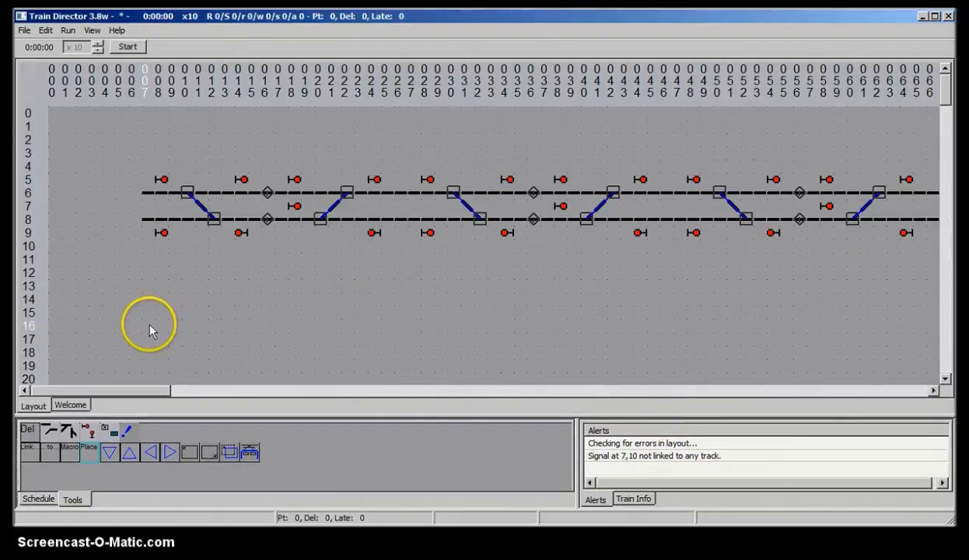
left_click(257, 315)
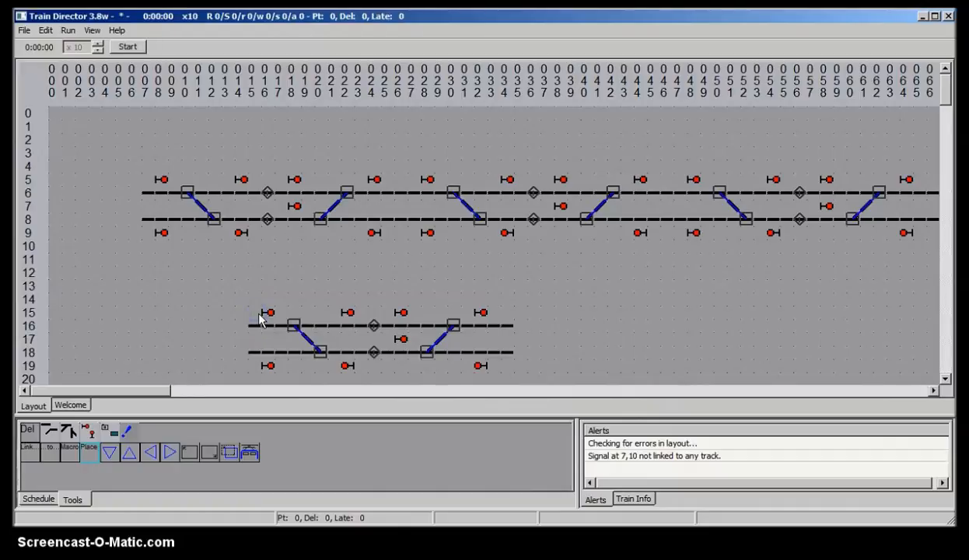
left_click(519, 315)
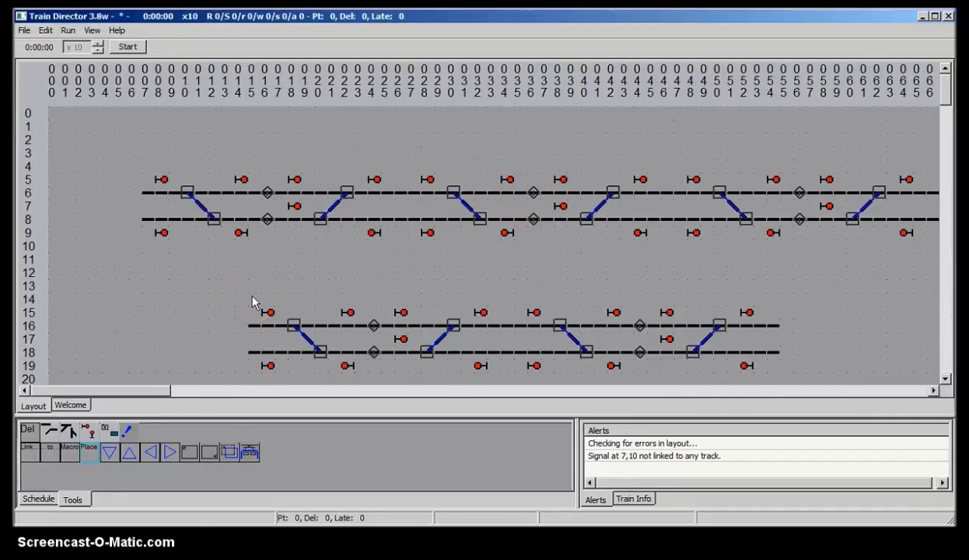
Step: Link the west ends of the upper two tracks to the east ends of the lower two tracks
left_click(31, 449)
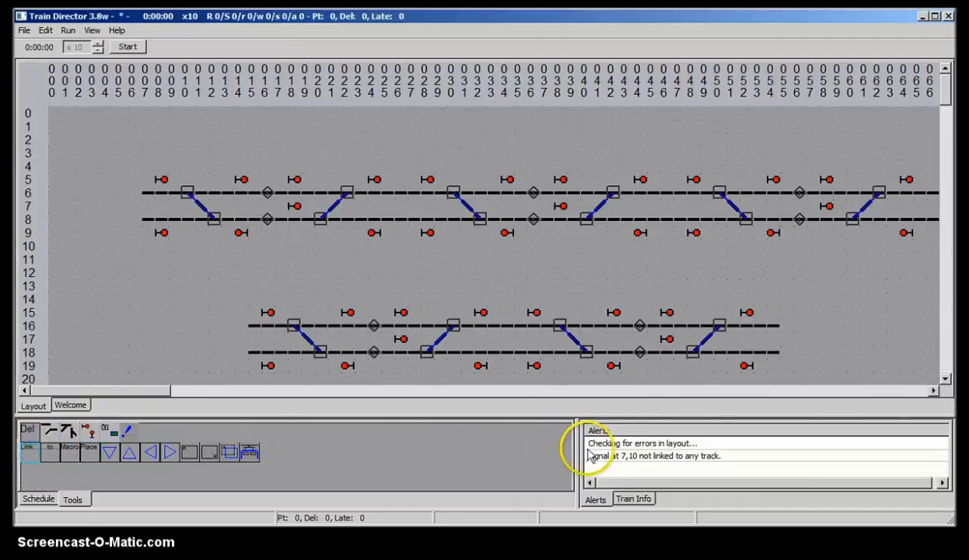
left_click(147, 194)
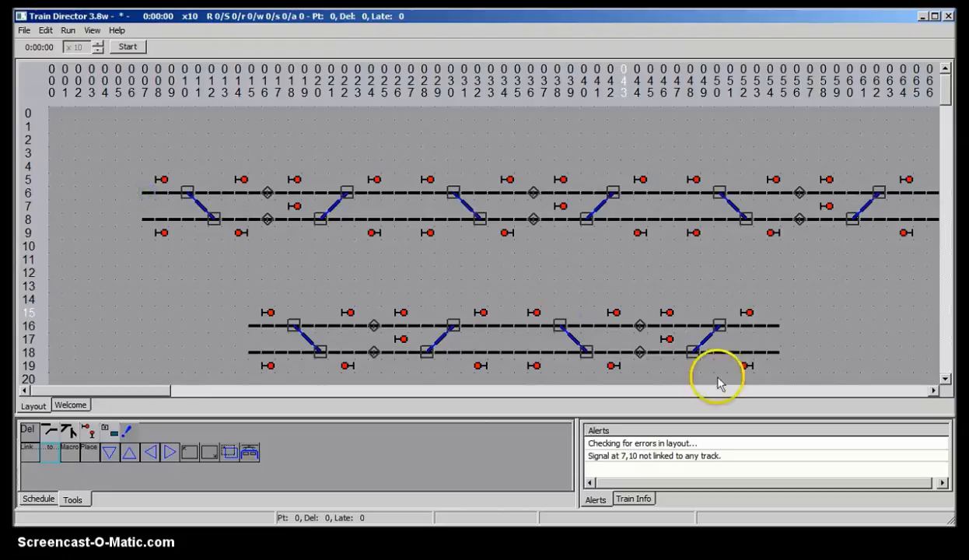
left_click(775, 326)
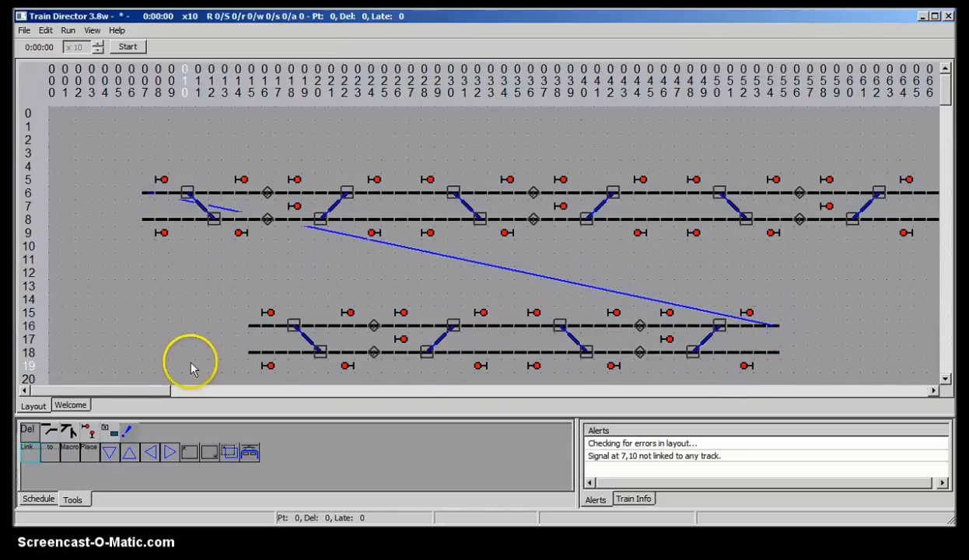
left_click(144, 219)
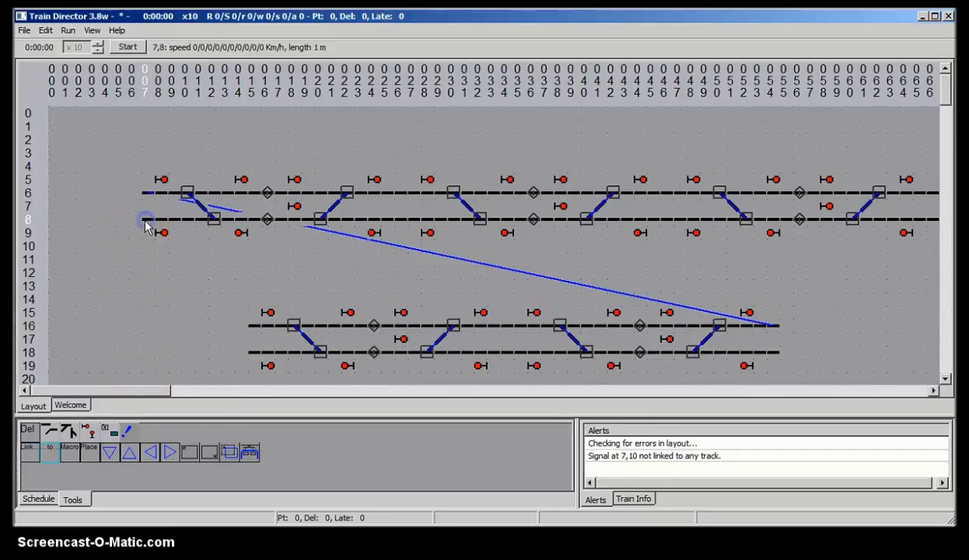
left_click(773, 356)
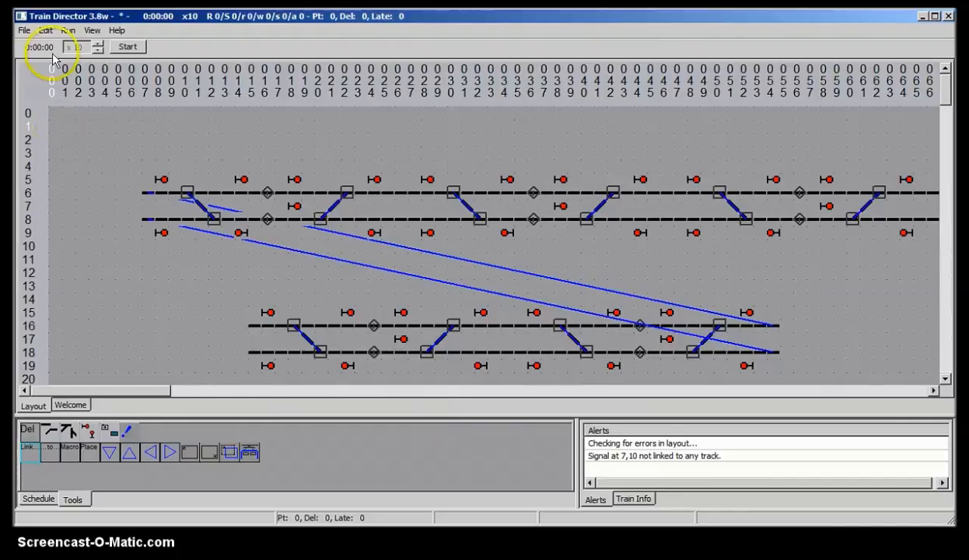
Step: Leave edit mode and test the layout by toggling signals on the lower tracks
left_click(46, 30)
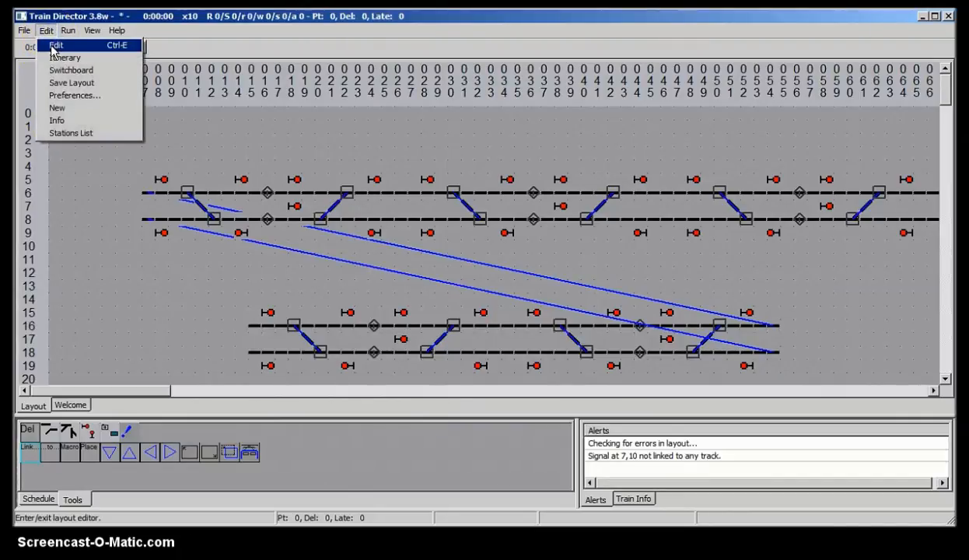
left_click(54, 45)
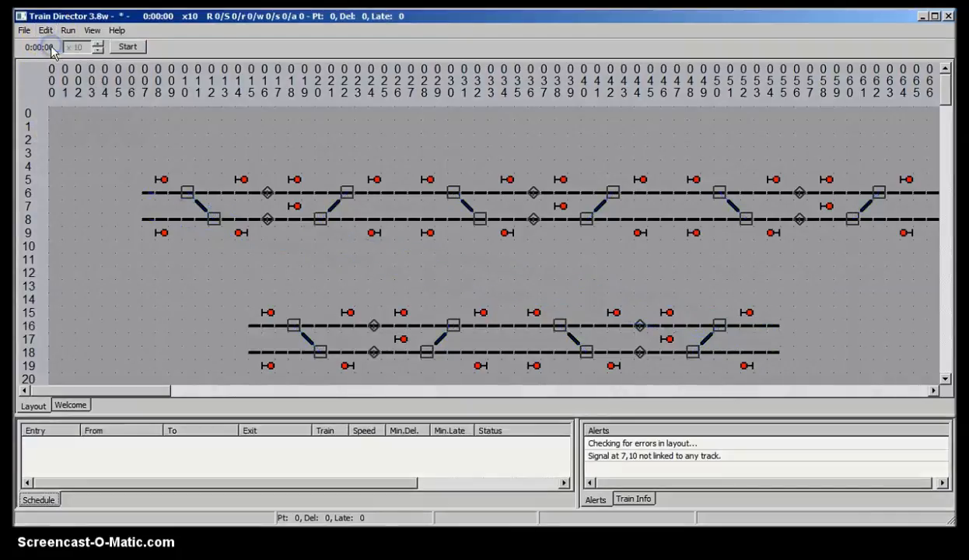
left_click(747, 313)
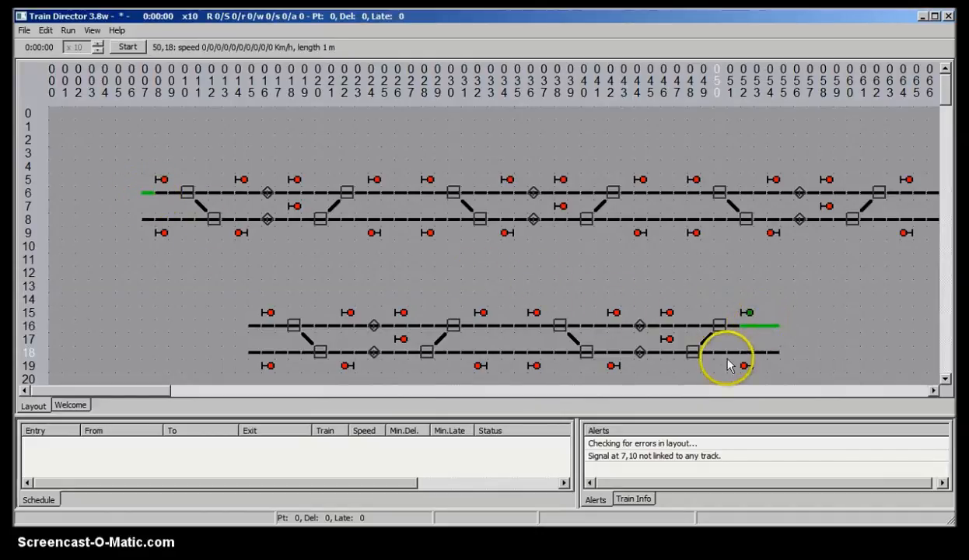
left_click(240, 233)
left_click(240, 235)
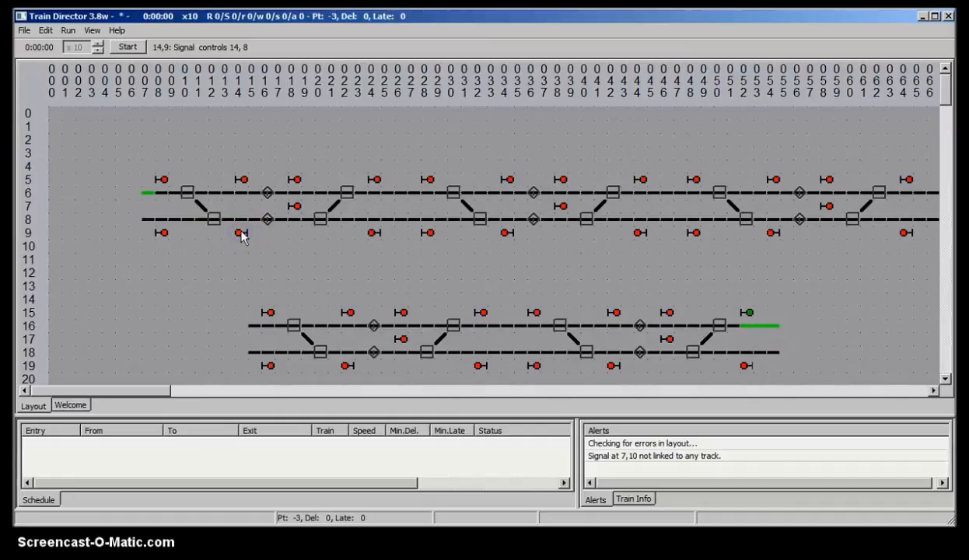
left_click(750, 319)
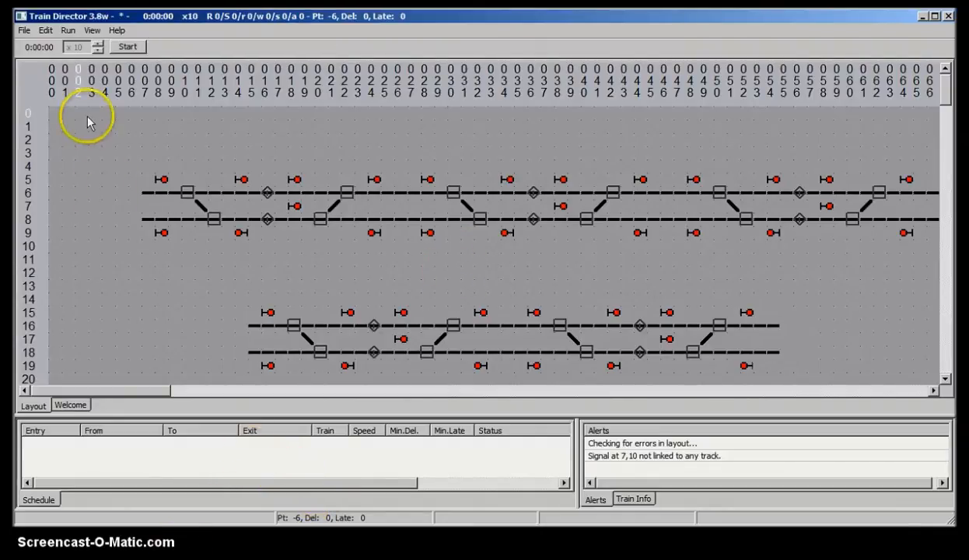
Step: Return to editing and add an entry/exit point named A left of the row 16 track
left_click(47, 31)
left_click(56, 44)
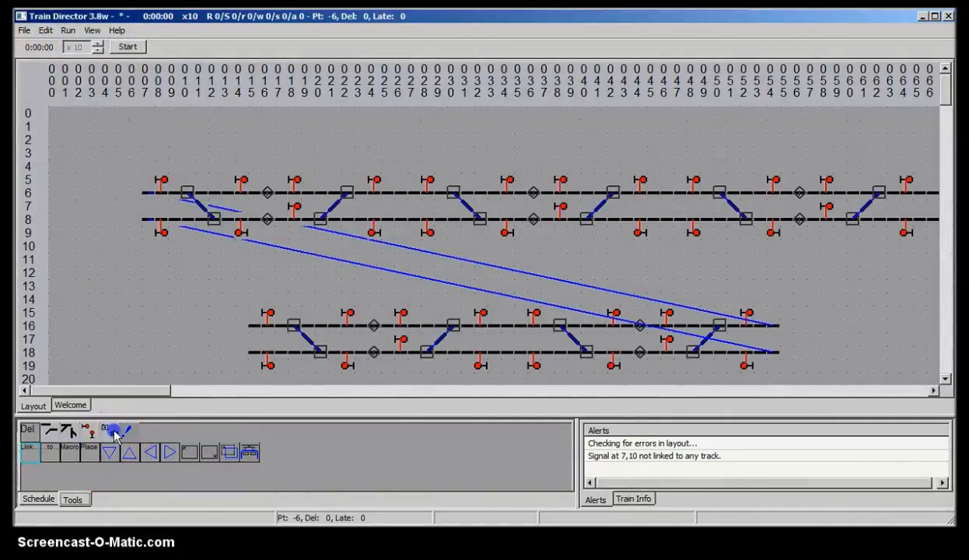
left_click(114, 433)
left_click(36, 455)
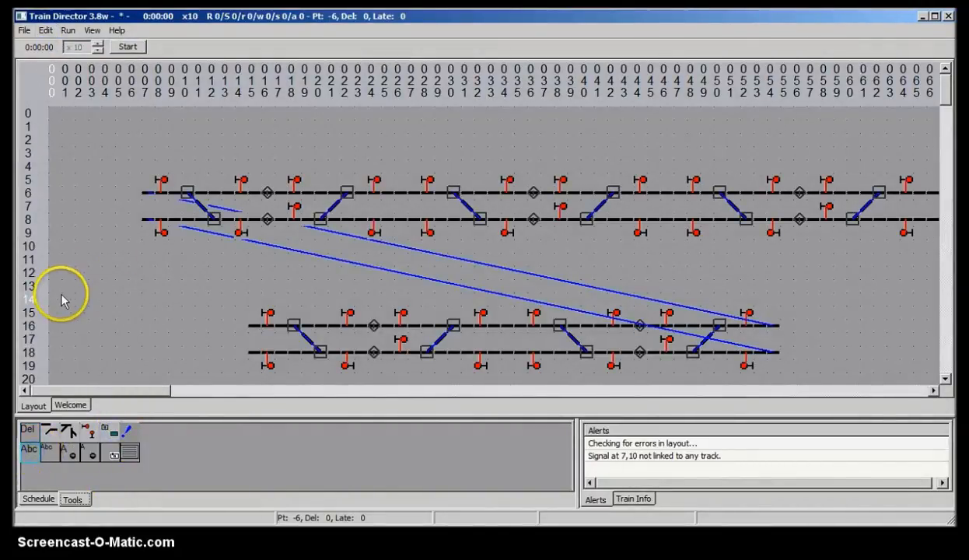
left_click(202, 330)
left_click(201, 330)
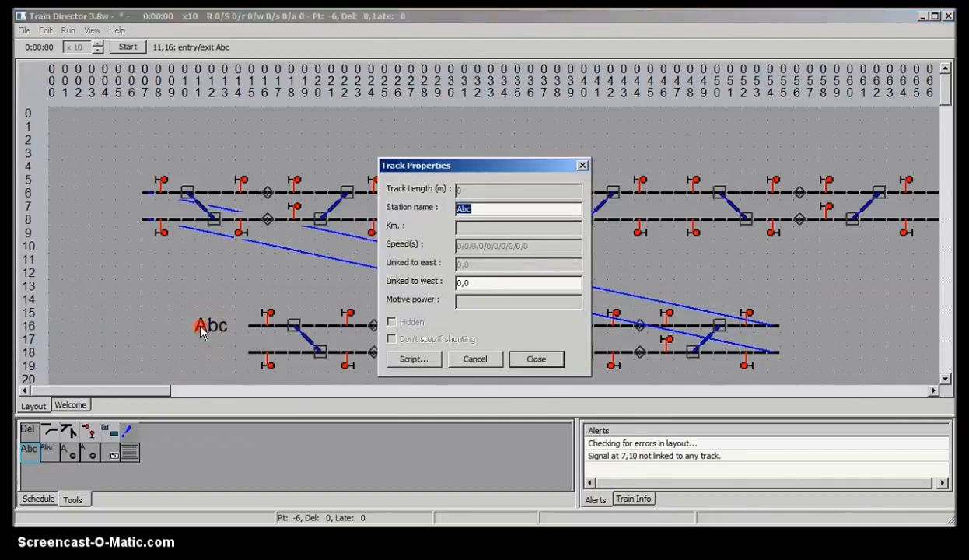
left_click(536, 360)
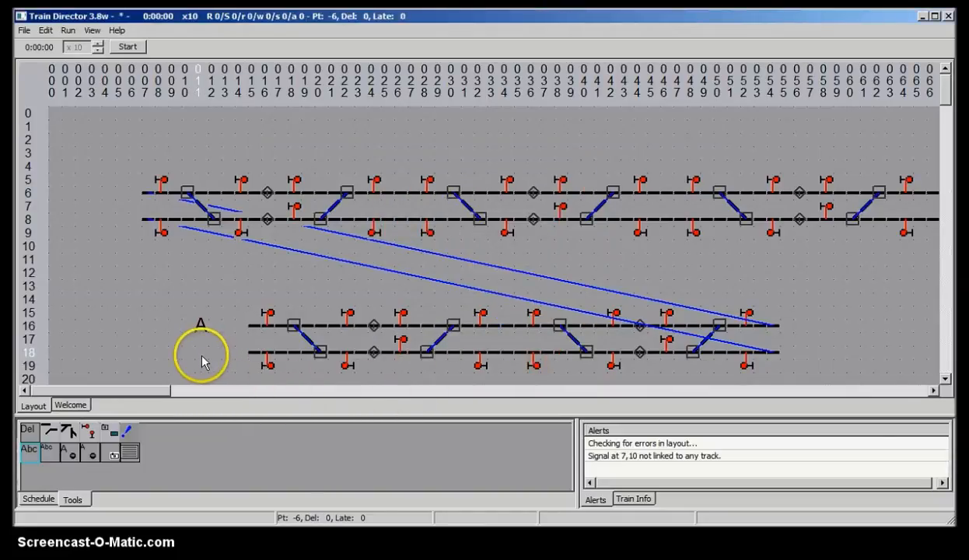
Step: Add a second entry/exit point named B left of the row 18 track
left_click(202, 354)
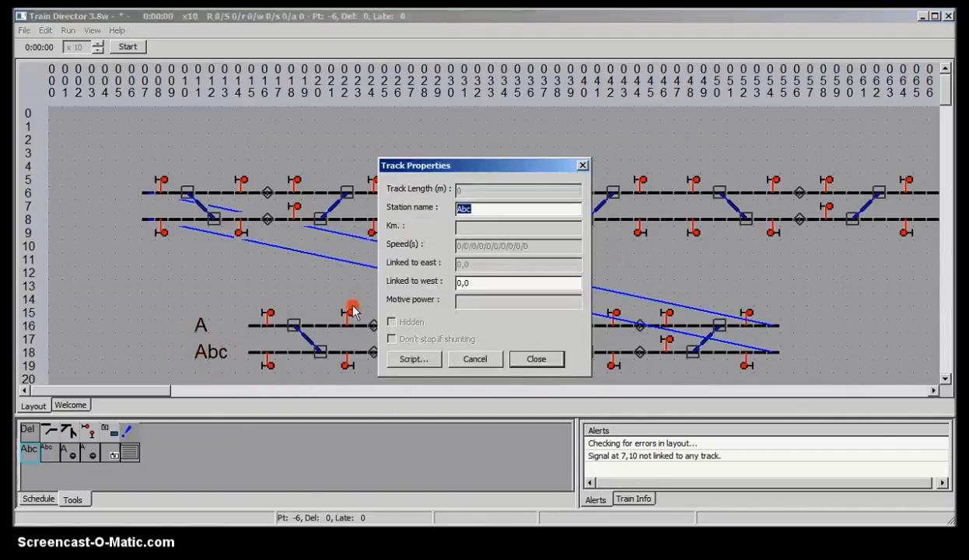
type("B")
left_click(538, 358)
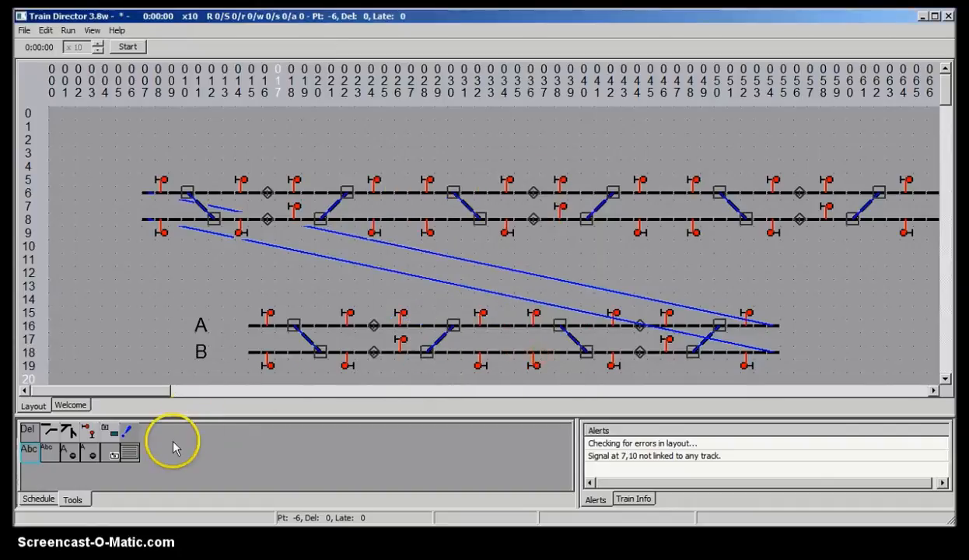
Step: Link entry point A to the row 16 track and entry point B to the row 18 track
left_click(127, 431)
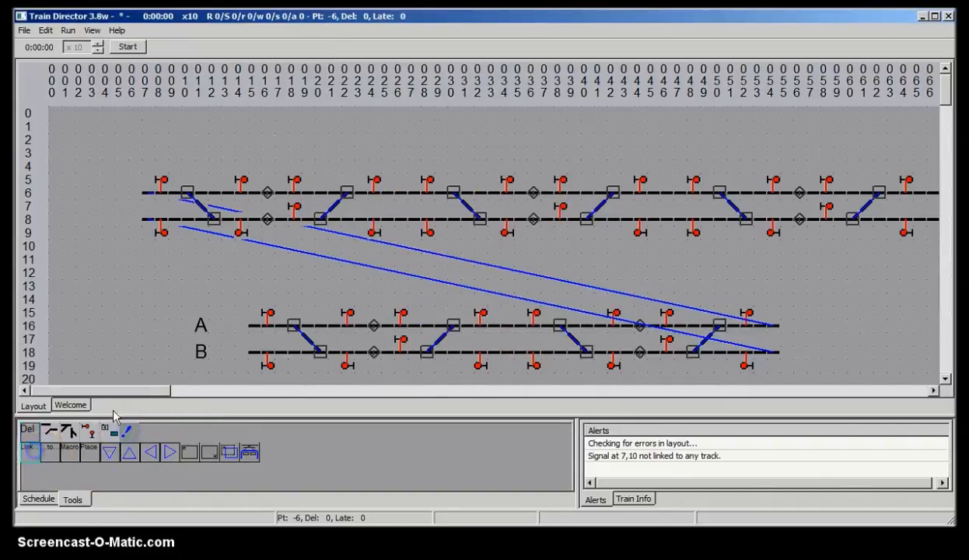
left_click(200, 323)
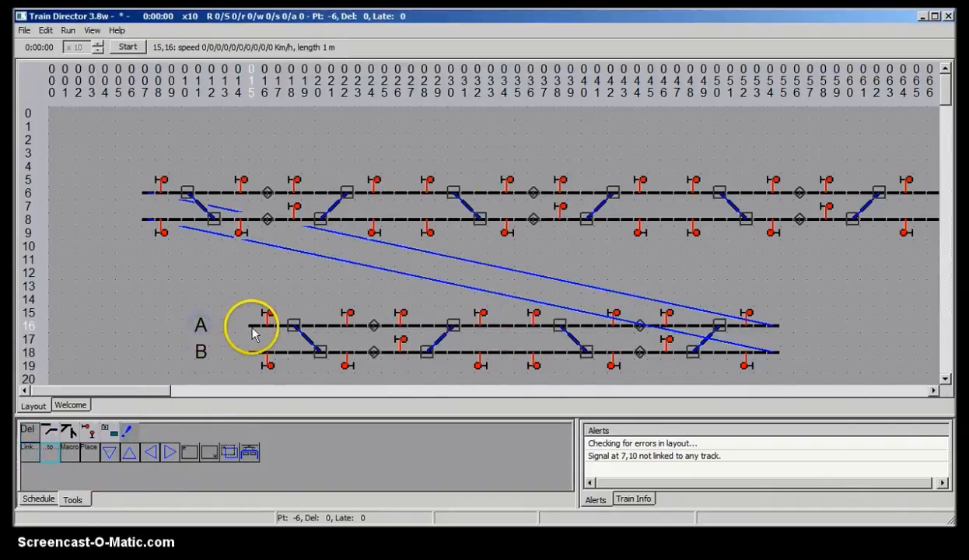
left_click(250, 324)
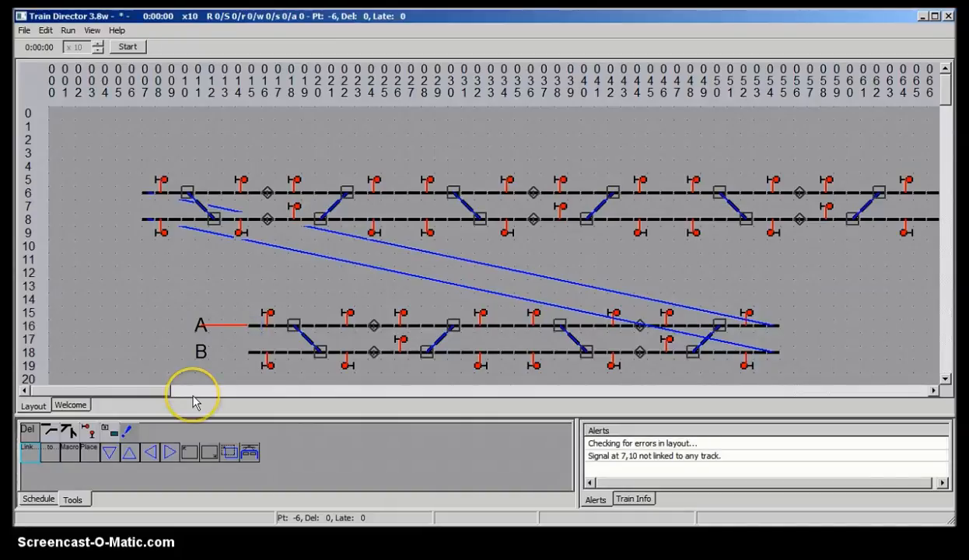
left_click(200, 350)
left_click(254, 358)
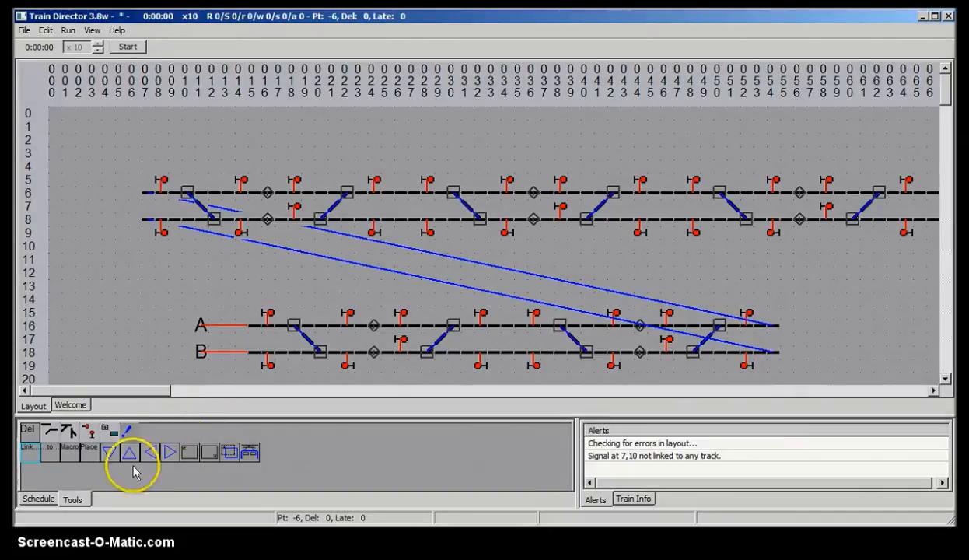
Step: Save the layout in the Tutorials folder under a new file name beginning with 202
left_click(24, 29)
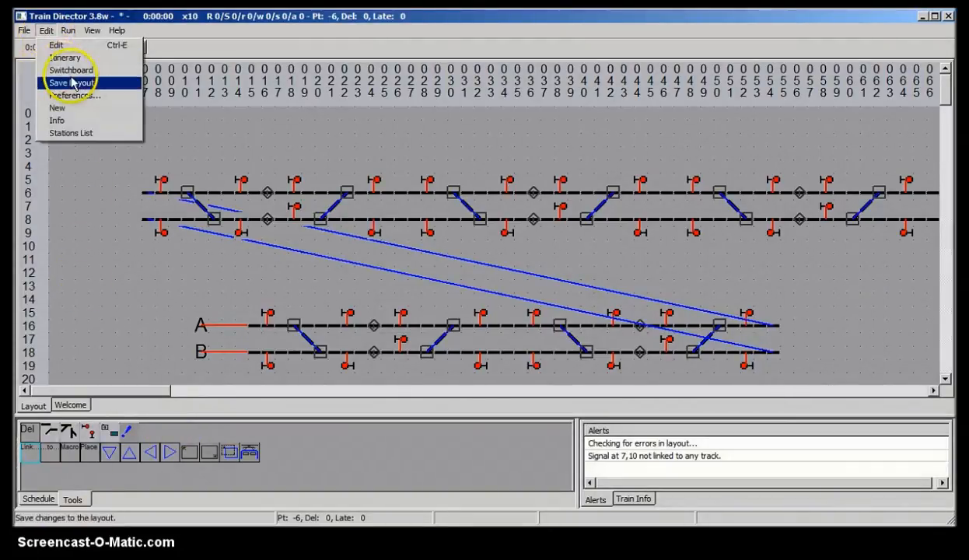
left_click(66, 82)
type("292")
key("BackSpace")
key("BackSpace")
type("02 Links Macros")
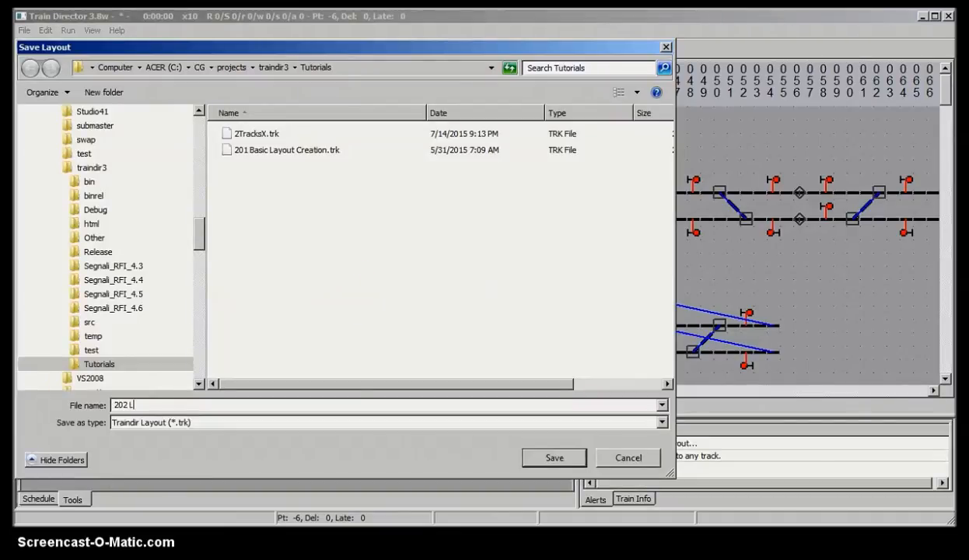